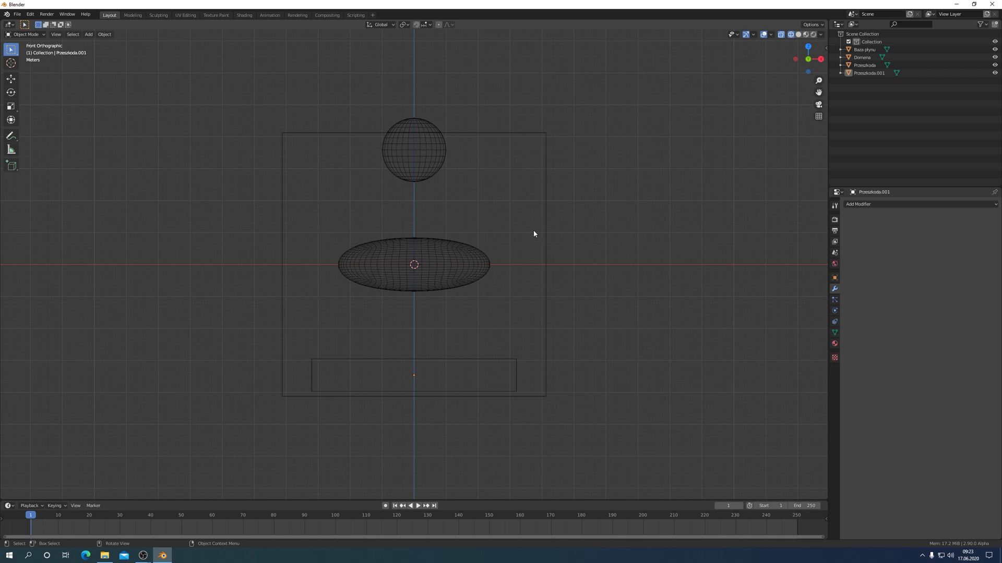
Step: Give the Domena box Fluid physics as a Domain with Domain Type Liquid
click(544, 198)
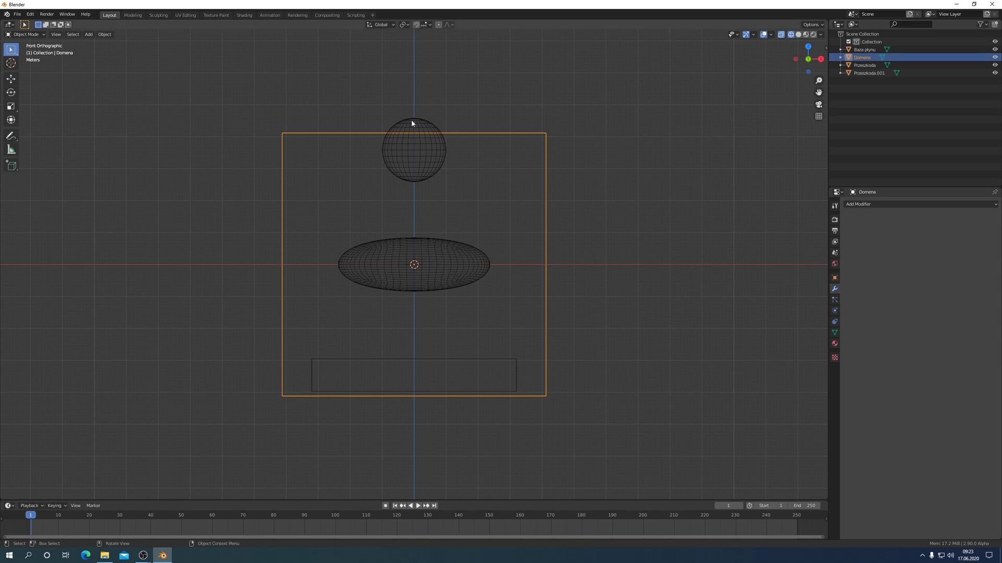
click(835, 311)
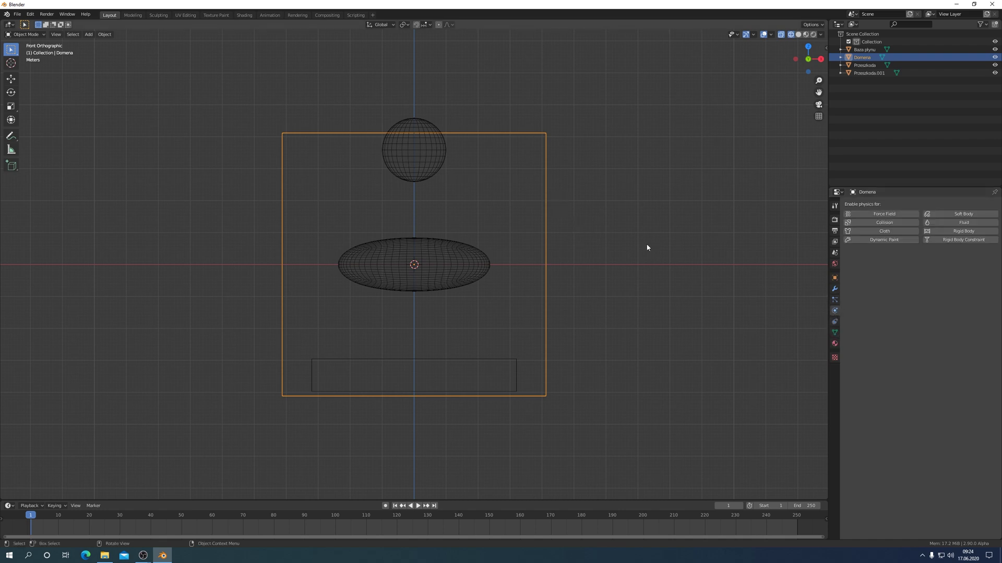
click(962, 223)
click(924, 263)
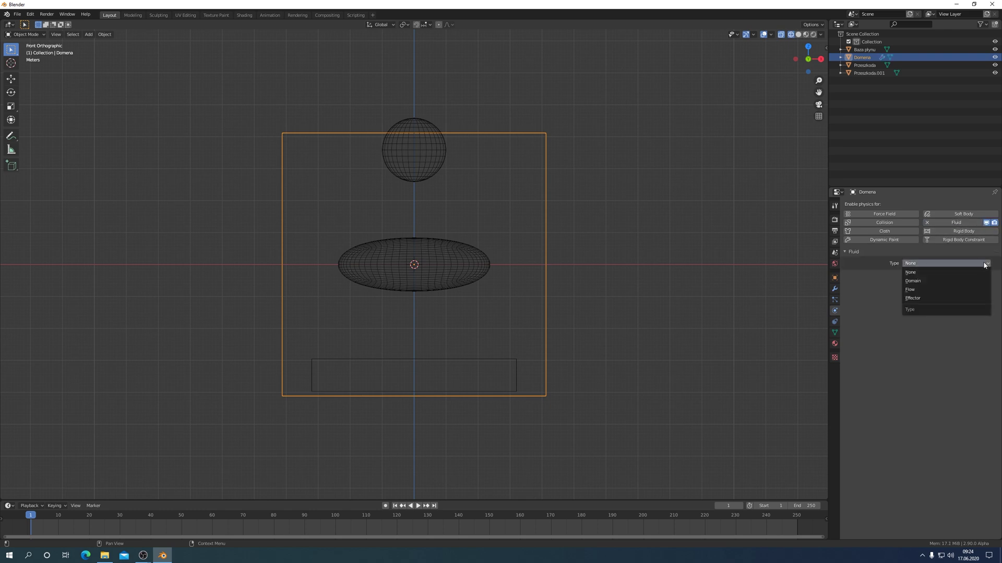
click(920, 283)
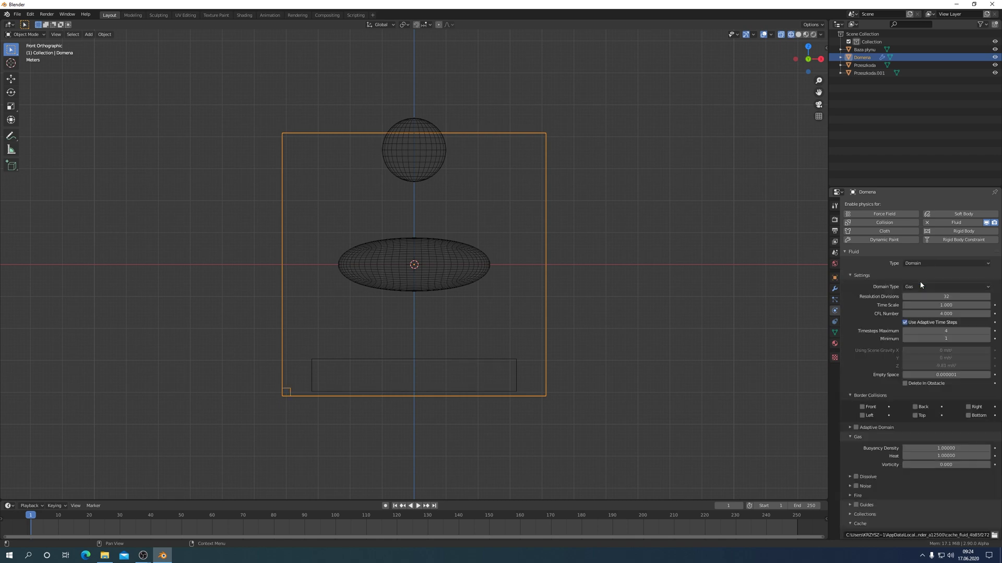
click(987, 286)
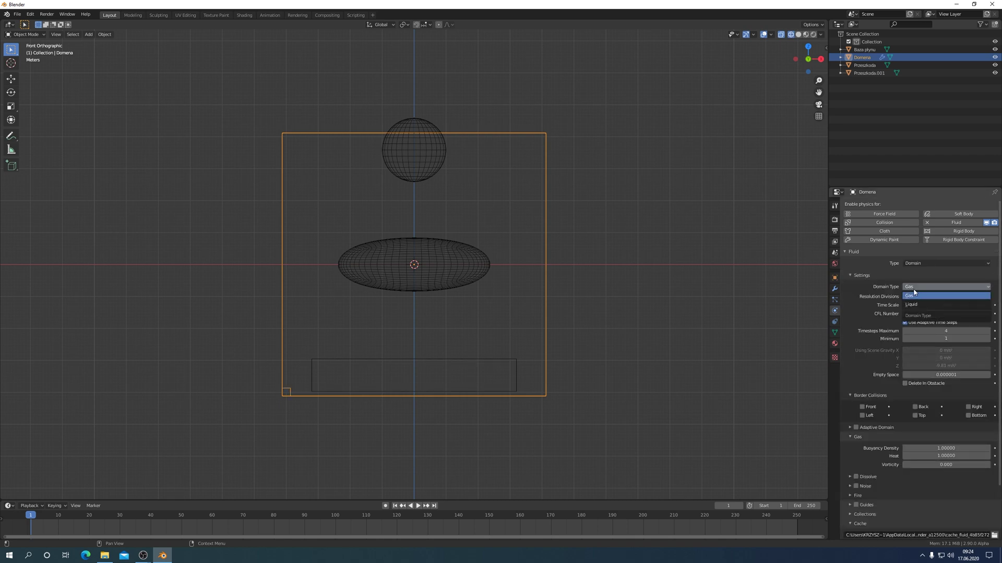
click(910, 306)
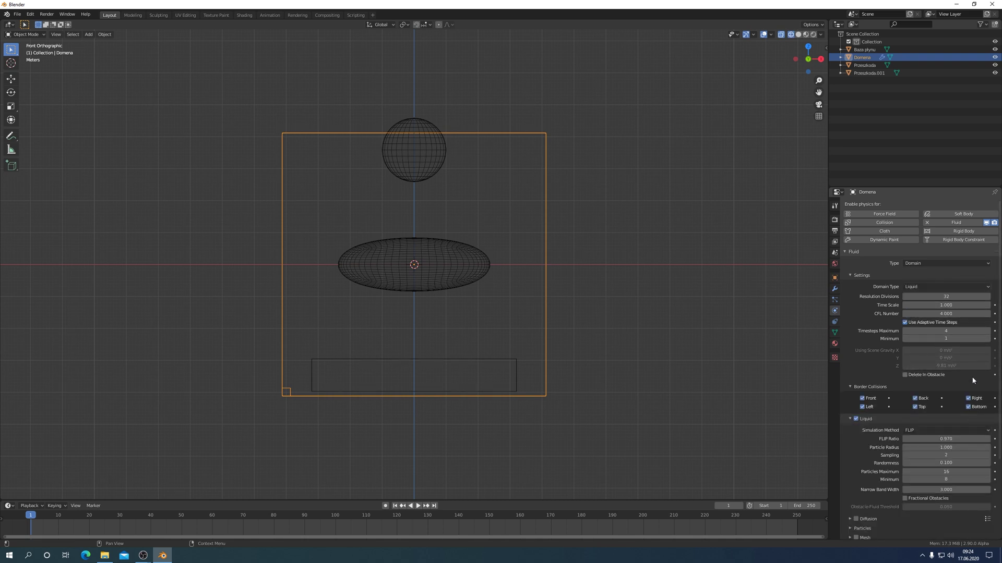
Step: Apply the Honey diffusion preset (Base 2.000, Exponent 3), briefly trying a thinner preset first
scroll(939, 391, down, 3)
scroll(940, 391, down, 2)
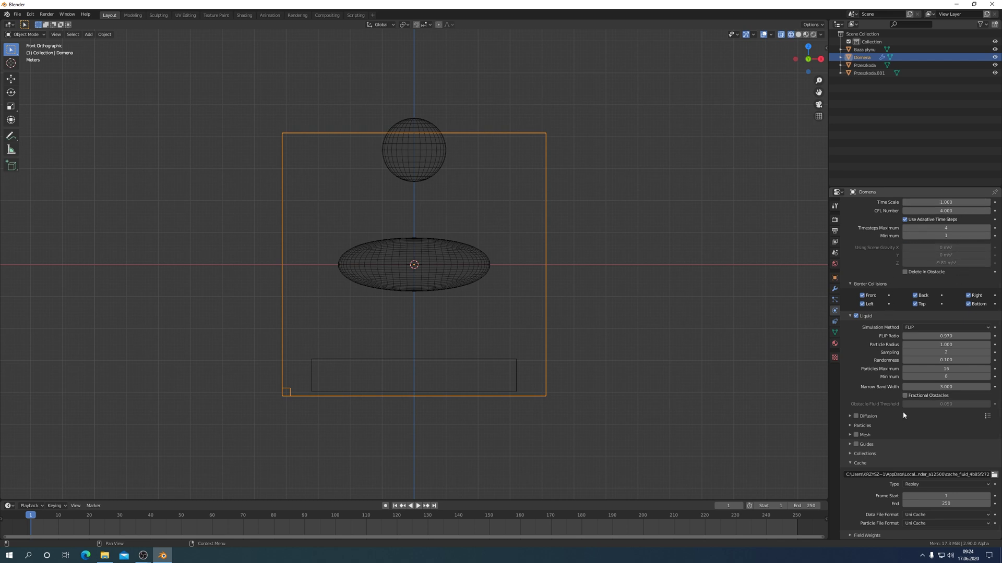
click(850, 416)
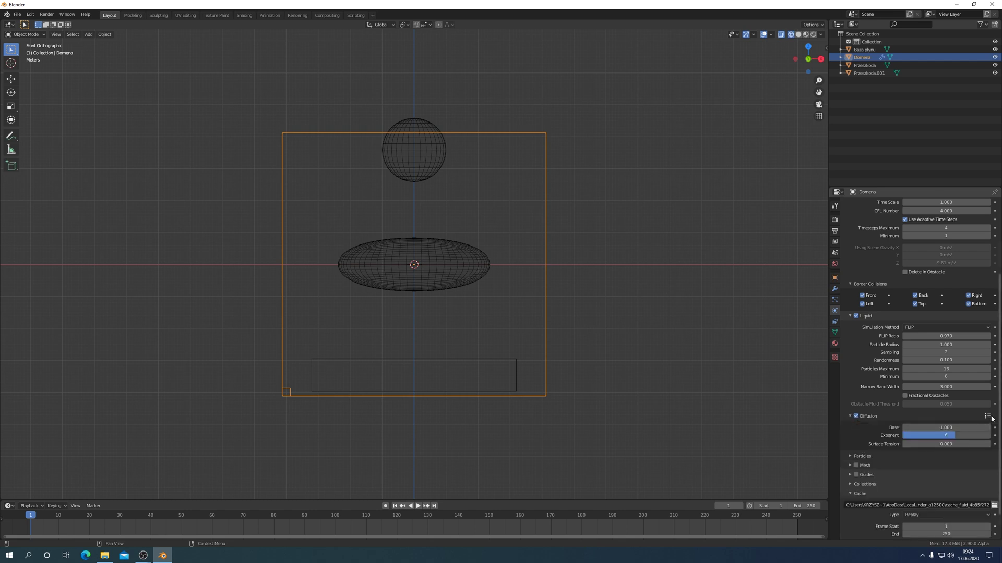
click(988, 416)
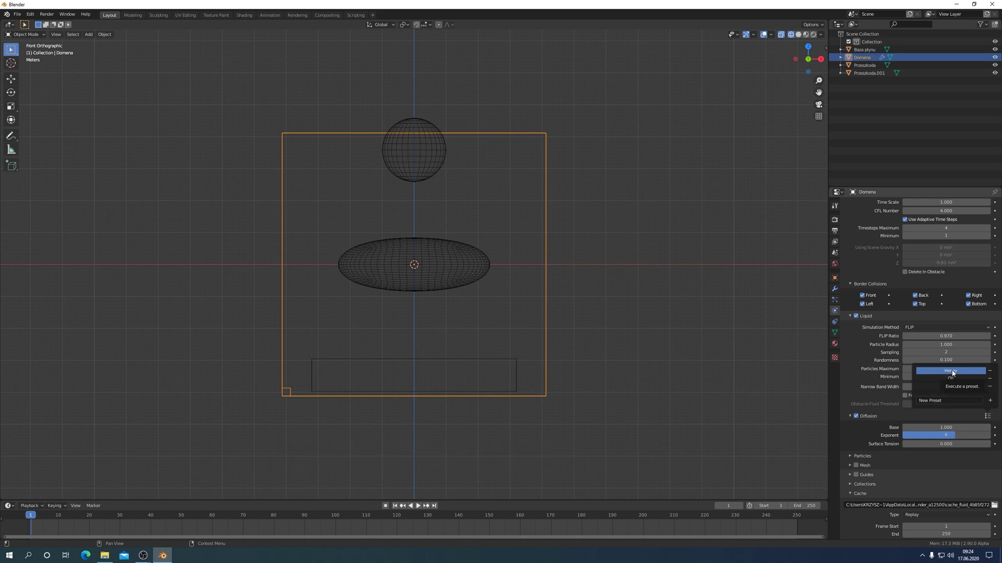
click(950, 370)
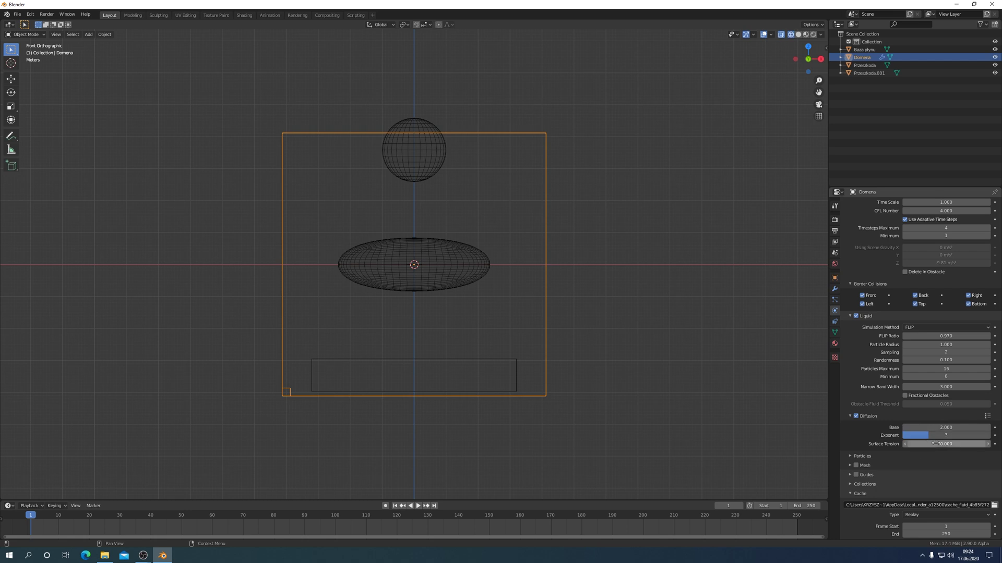
click(988, 416)
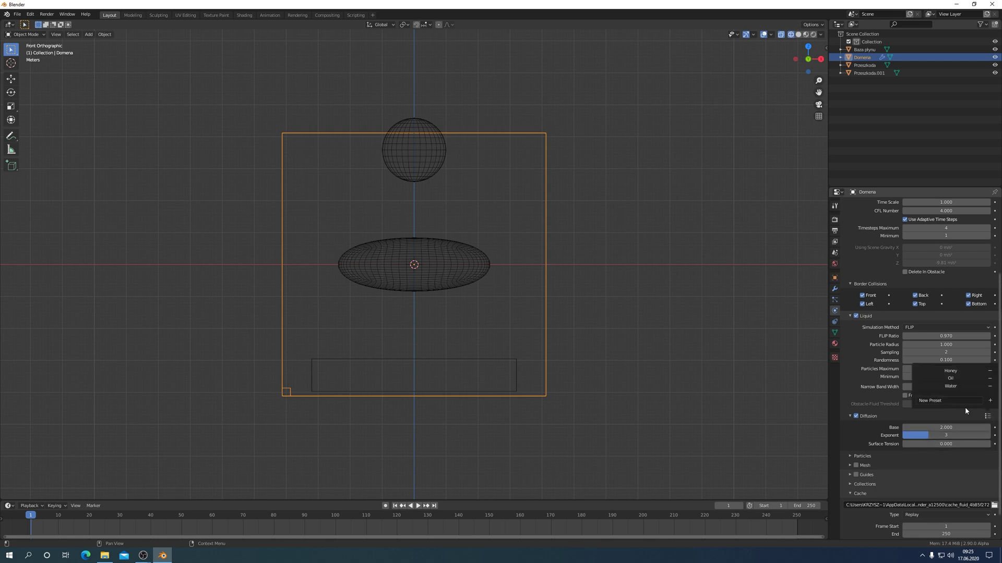
click(955, 387)
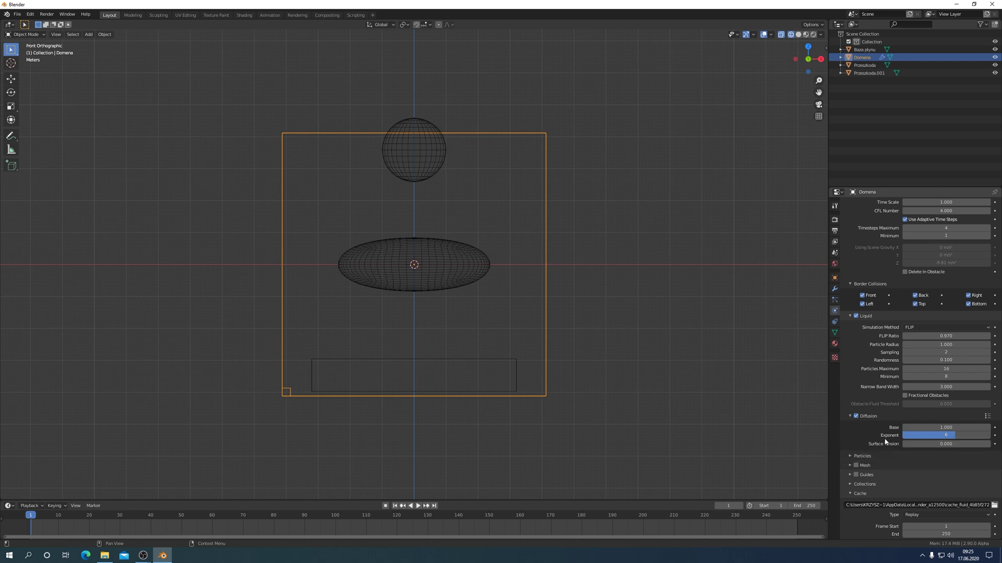
click(986, 419)
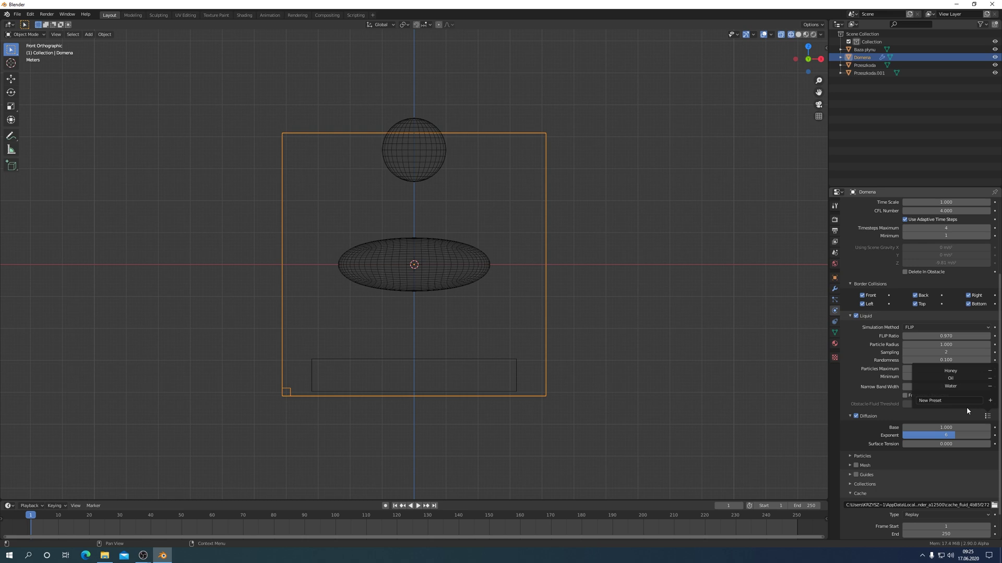
click(952, 373)
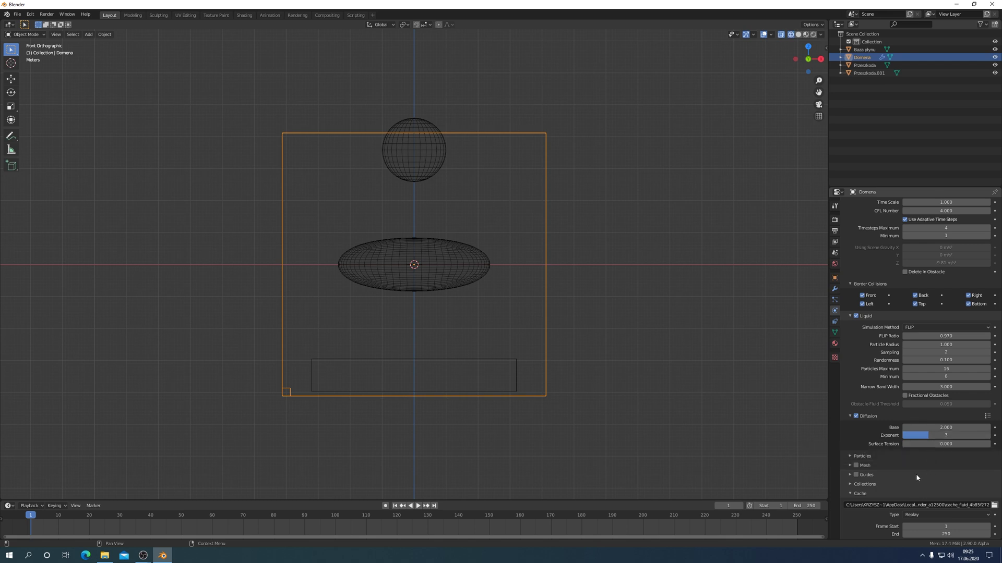
Step: Tick Mesh on the liquid domain and expand it to show Upres Factor 2 and smoothing
scroll(914, 471, down, 2)
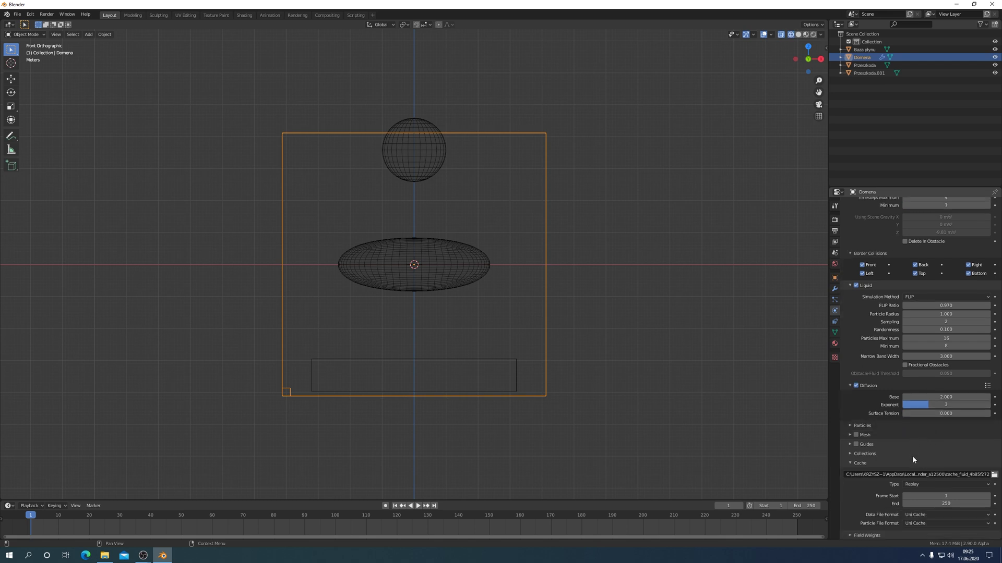
click(851, 426)
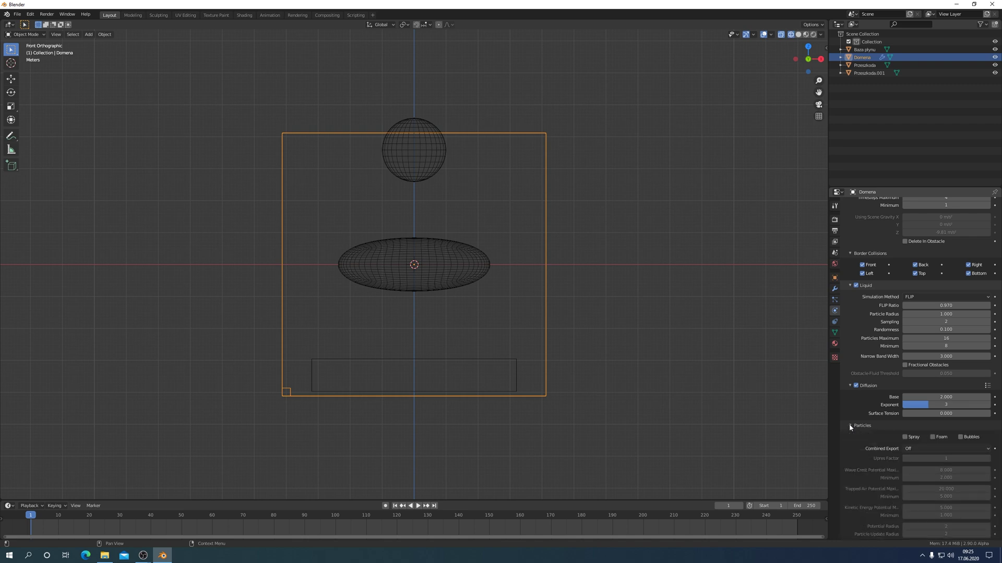
click(850, 425)
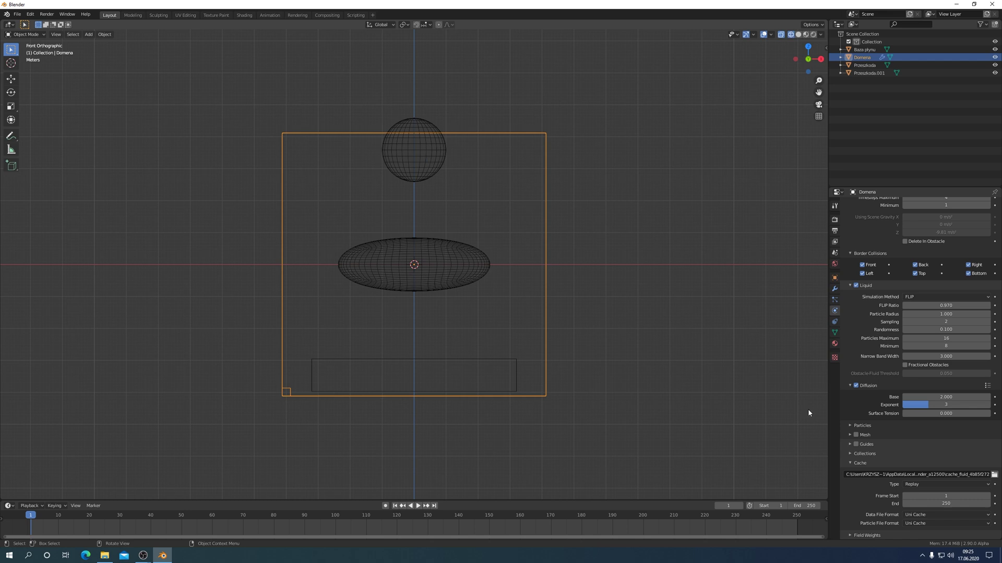
click(856, 435)
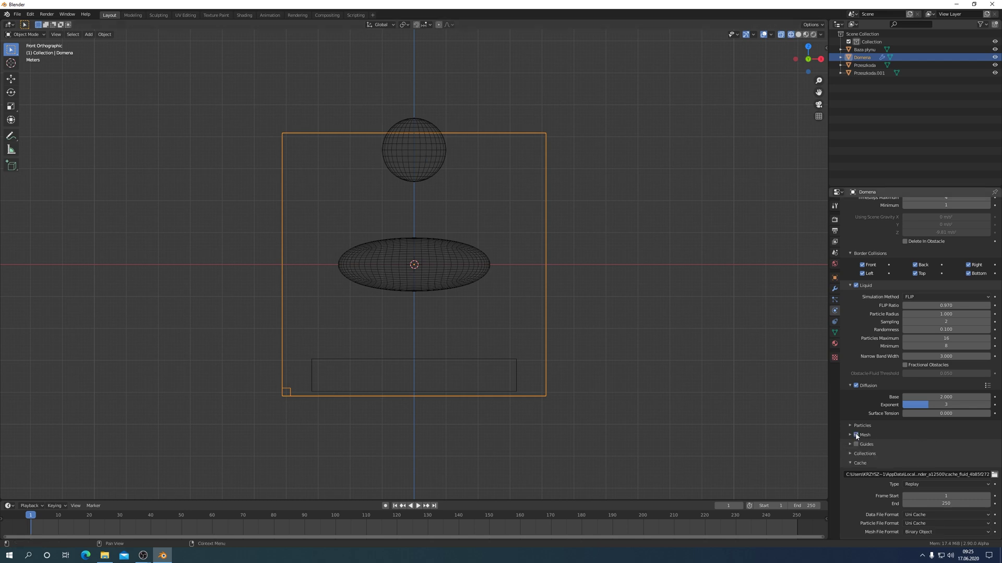
click(850, 434)
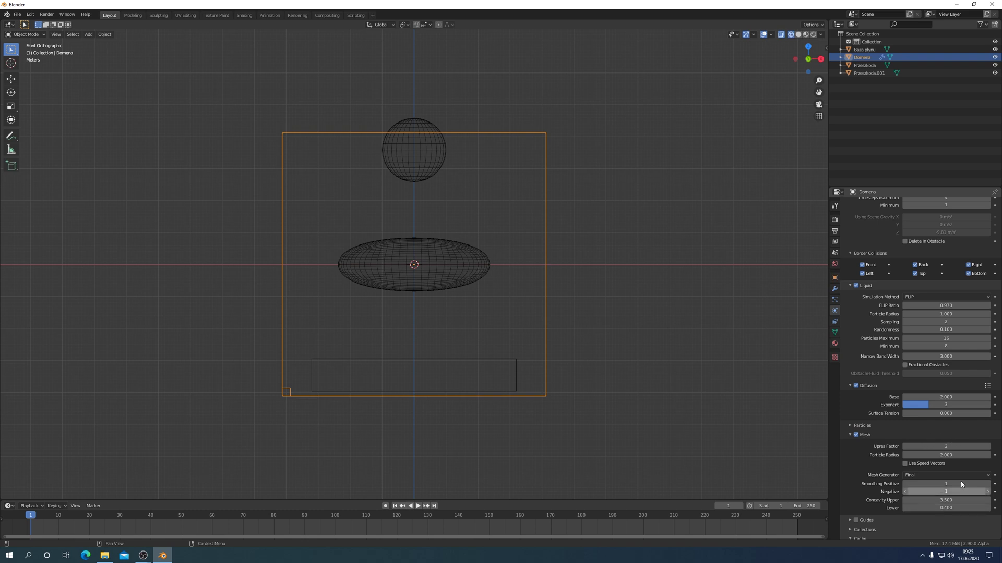
scroll(976, 462, down, 3)
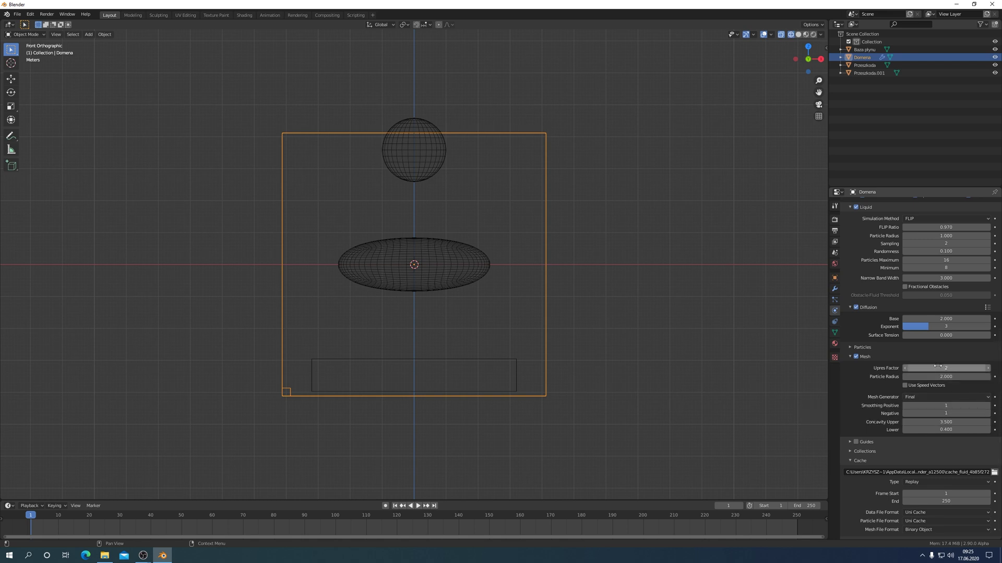
scroll(890, 462, down, 1)
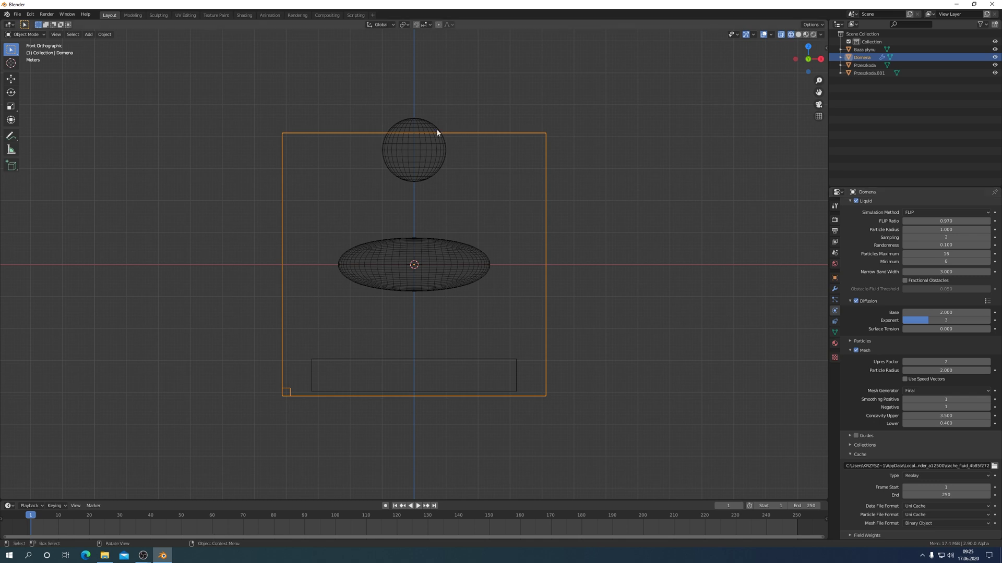
Step: Make the Baza plynu sphere a Fluid Flow with Flow Type Liquid and Geometry behaviour
click(425, 170)
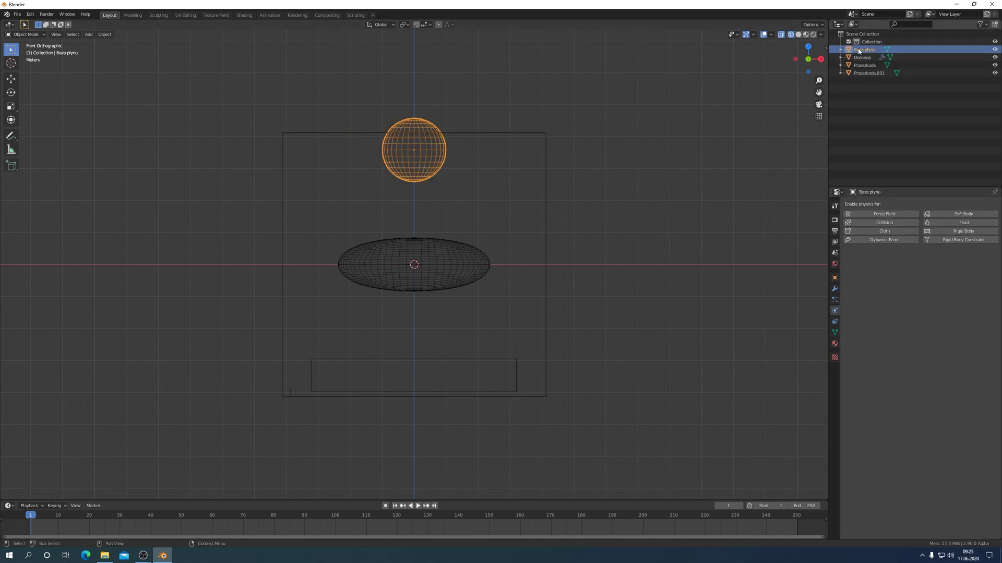
click(964, 223)
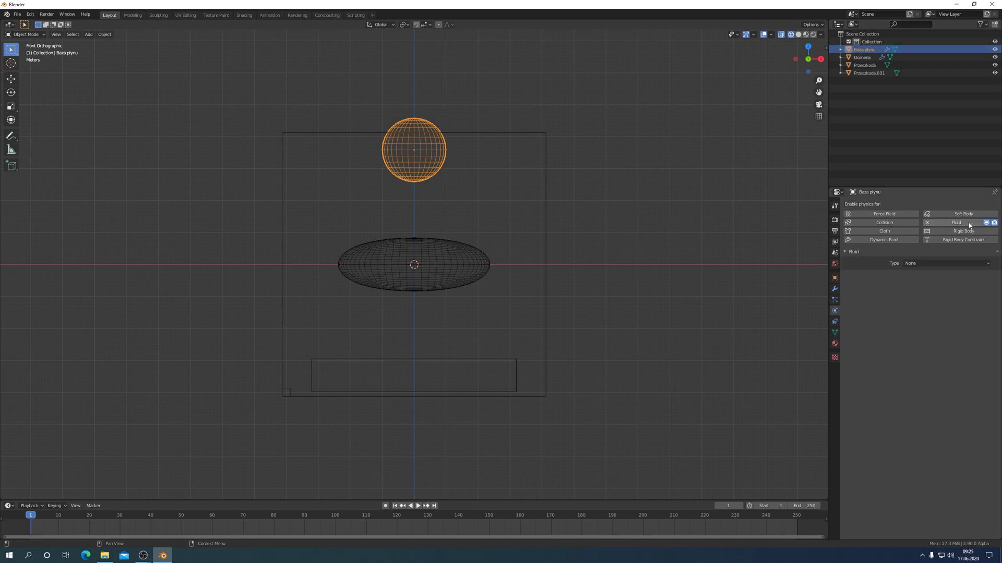
click(987, 264)
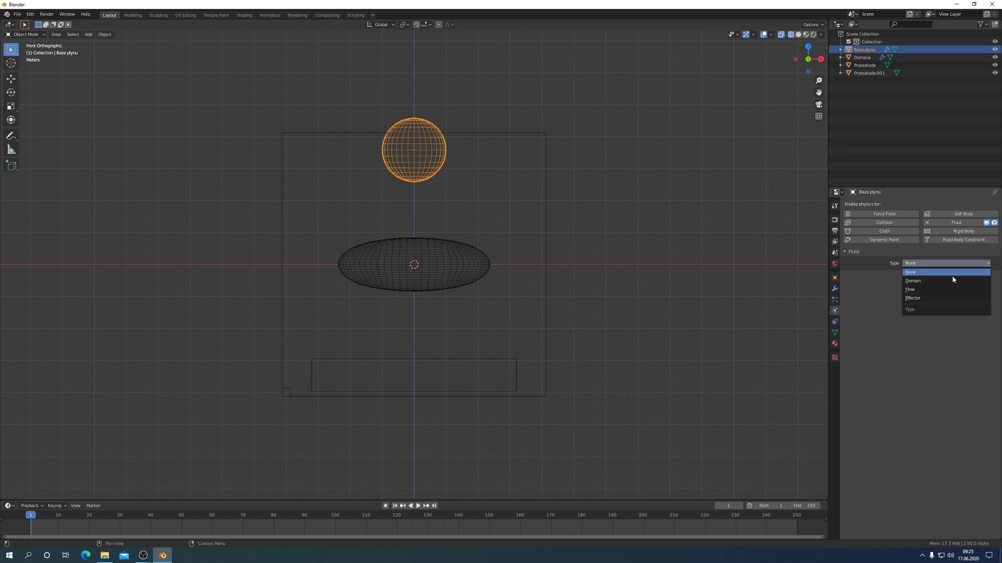
click(911, 290)
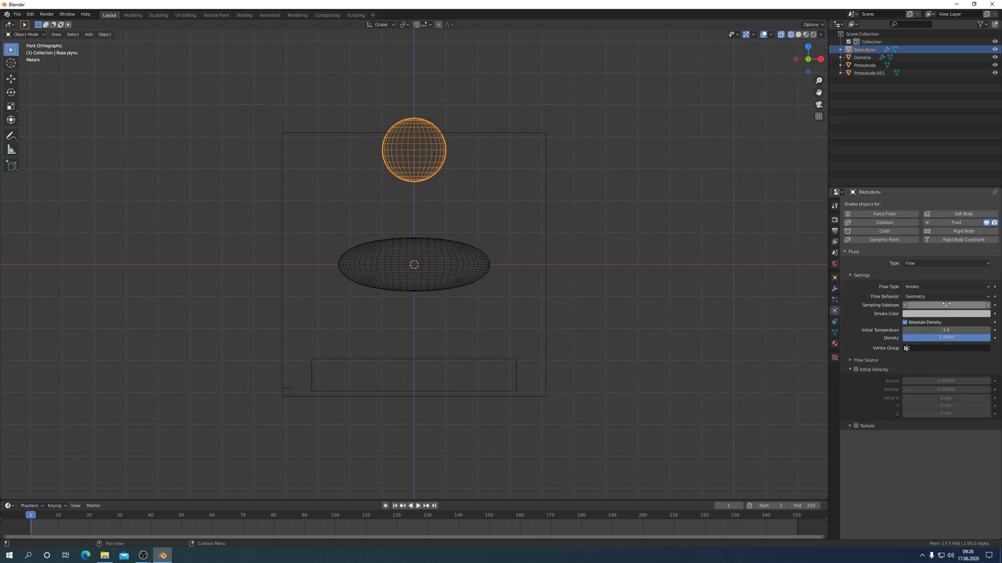
click(985, 287)
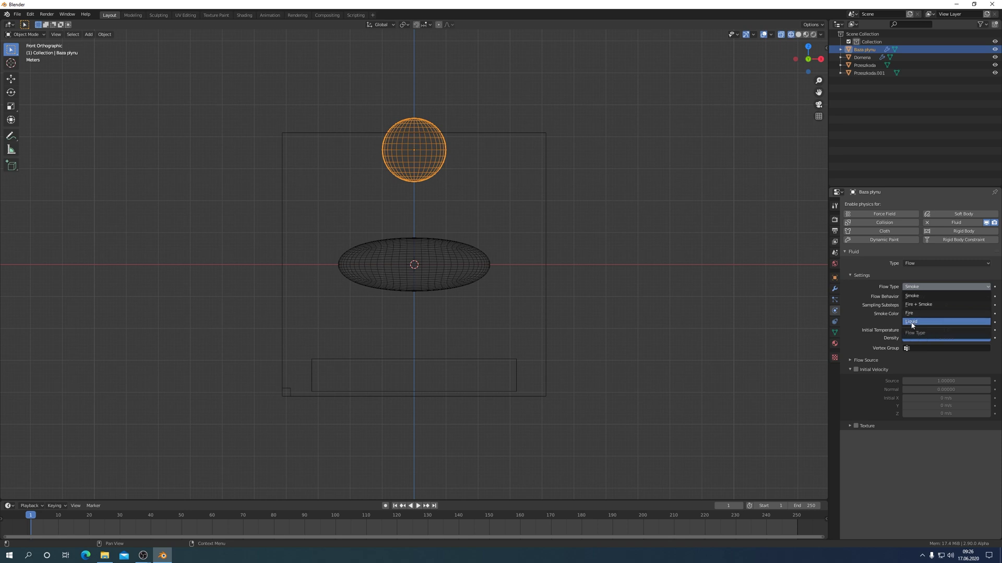
click(912, 323)
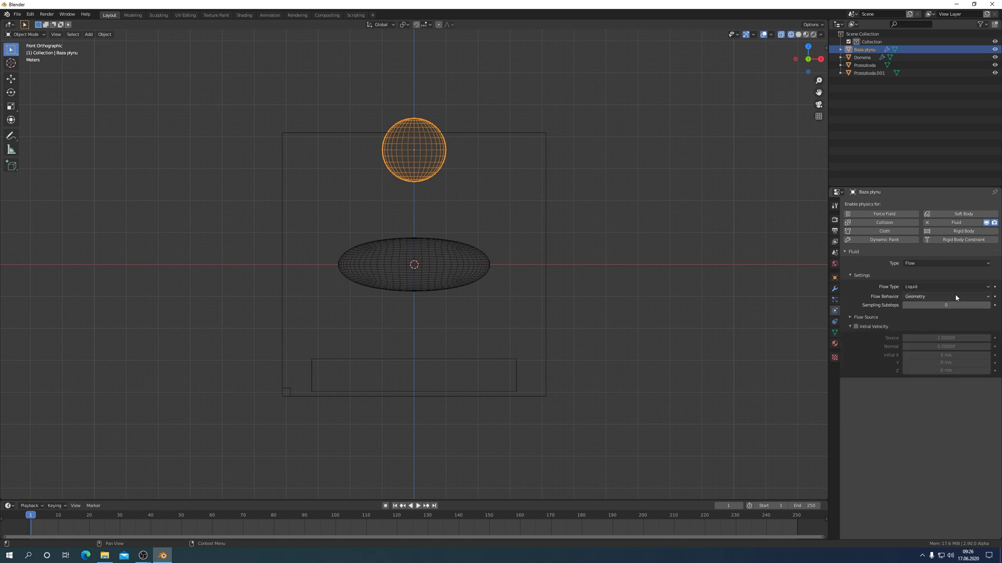
click(986, 298)
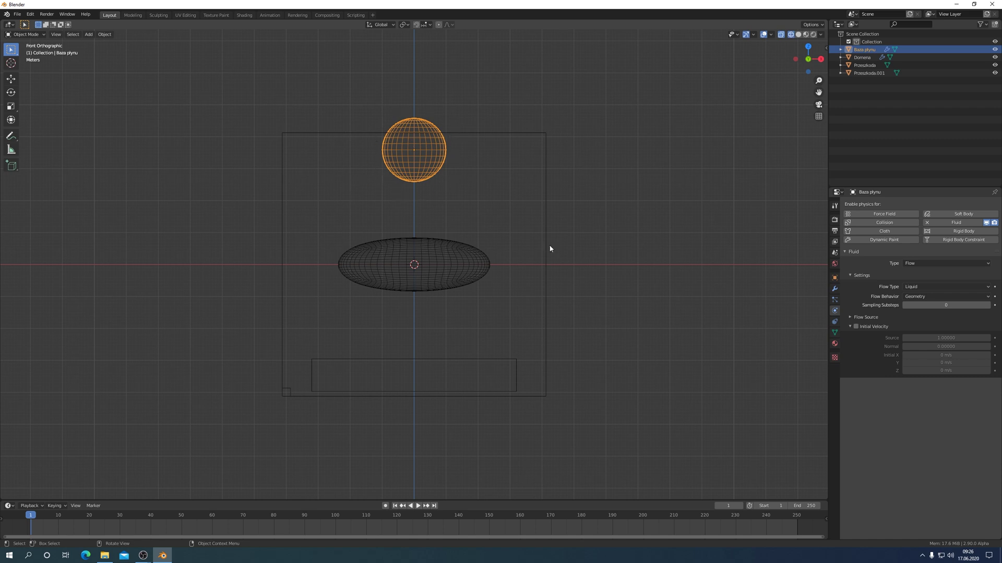
click(966, 297)
Step: Give the Przeszkoda ellipsoid Fluid physics of type Effector
click(447, 279)
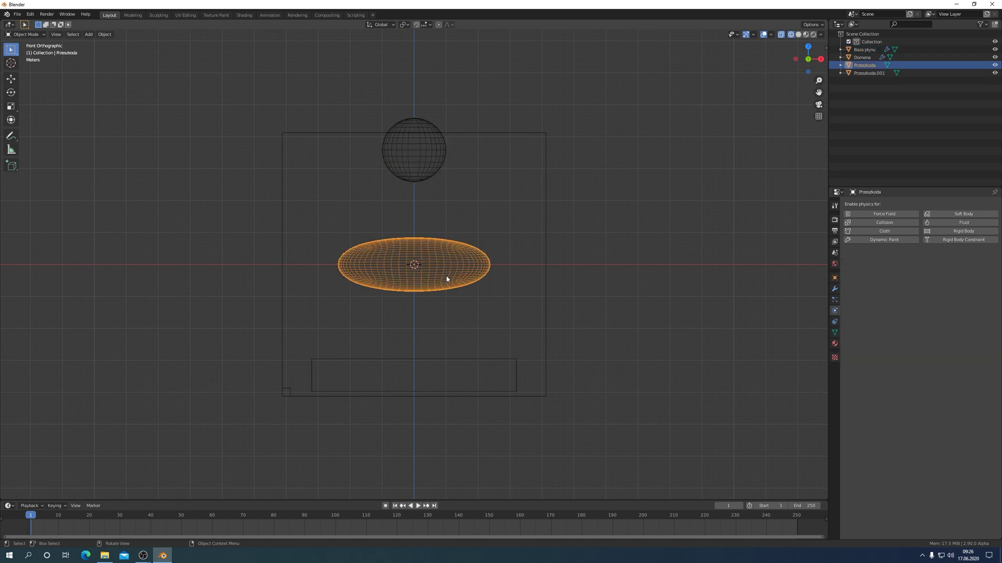
click(965, 223)
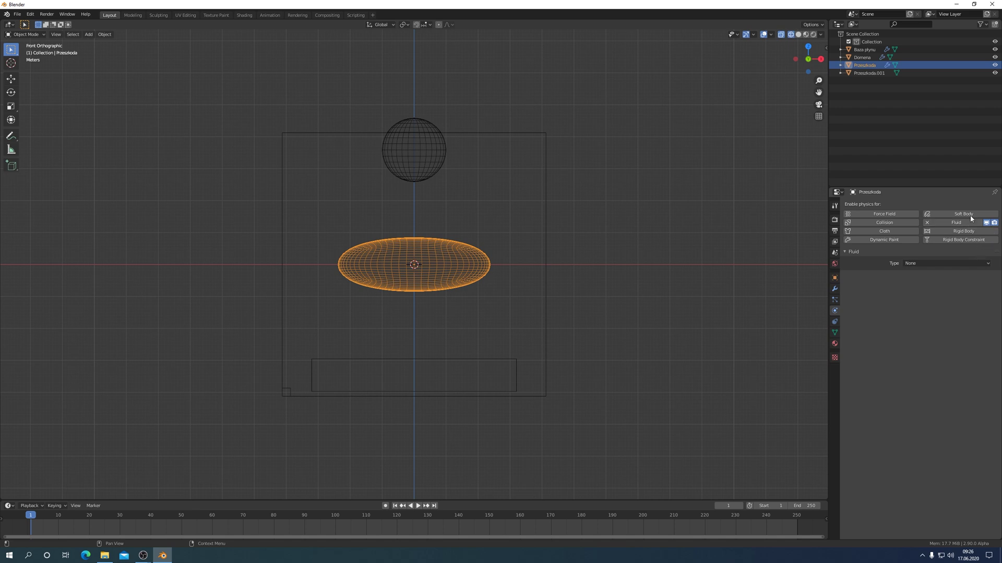
click(939, 264)
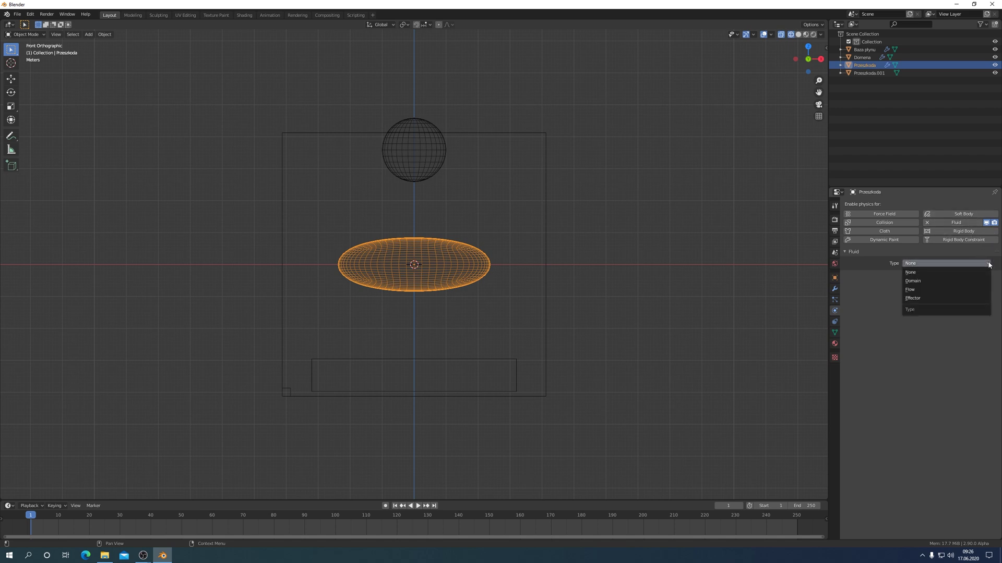
click(916, 300)
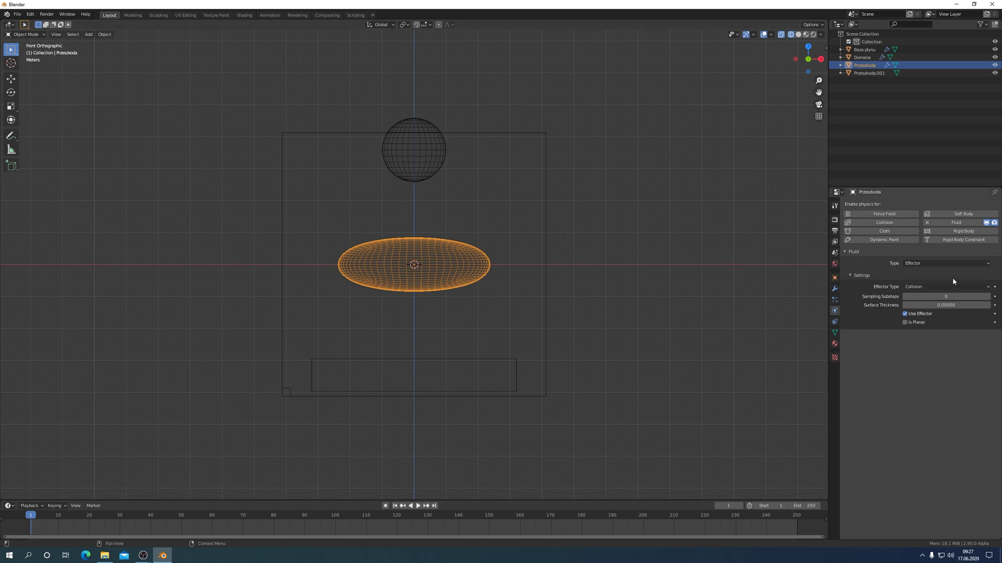
click(500, 362)
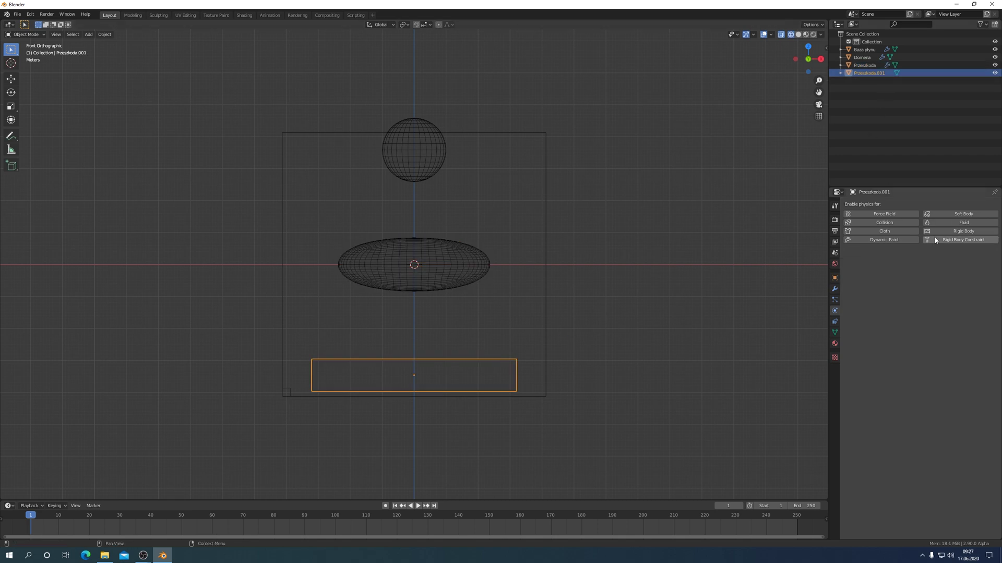
Step: Make the bottom slab Przeszkoda.001 a Fluid Effector
click(981, 223)
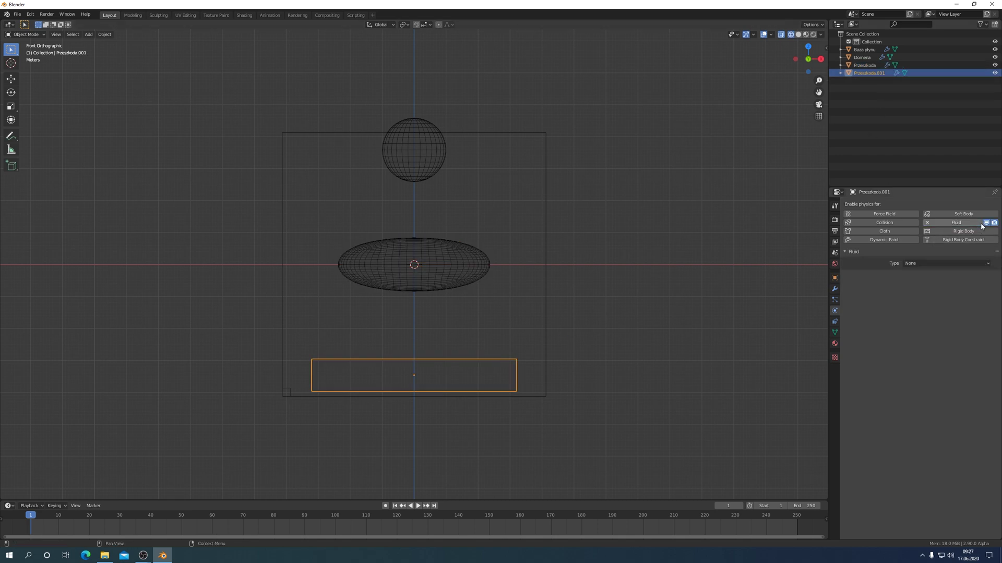
click(949, 264)
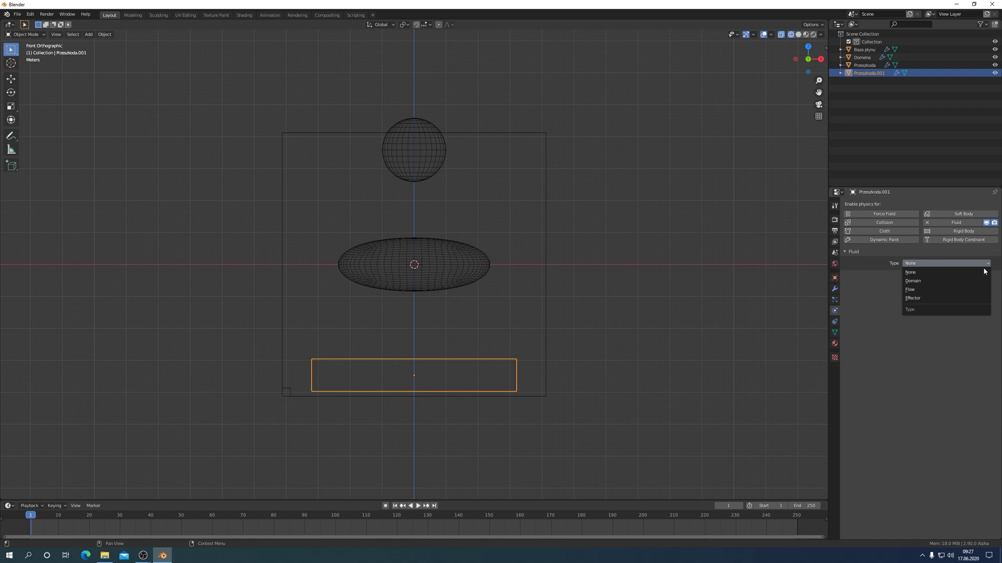
click(916, 299)
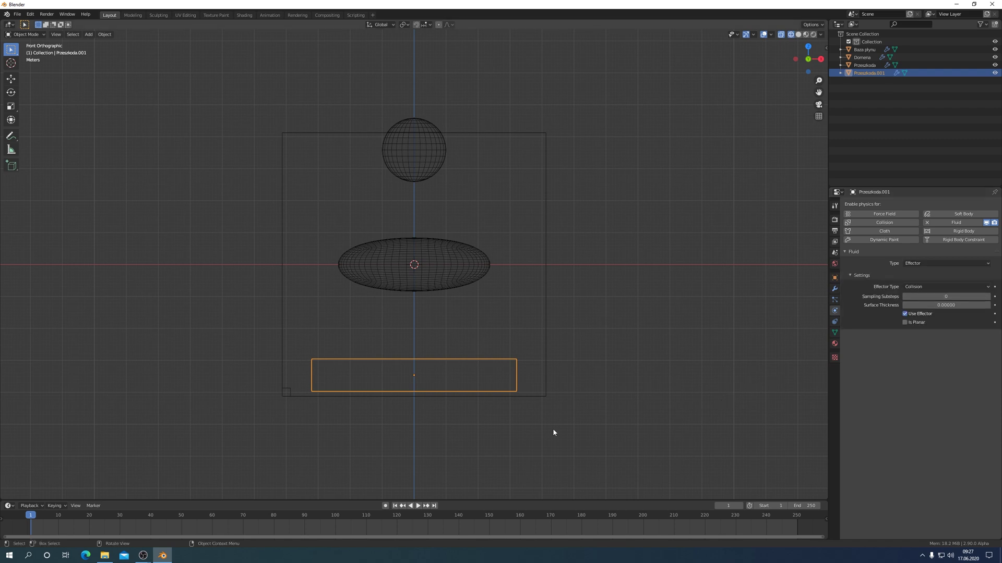
Step: Select the Domena domain and scroll down to its Mesh and Cache settings
click(547, 223)
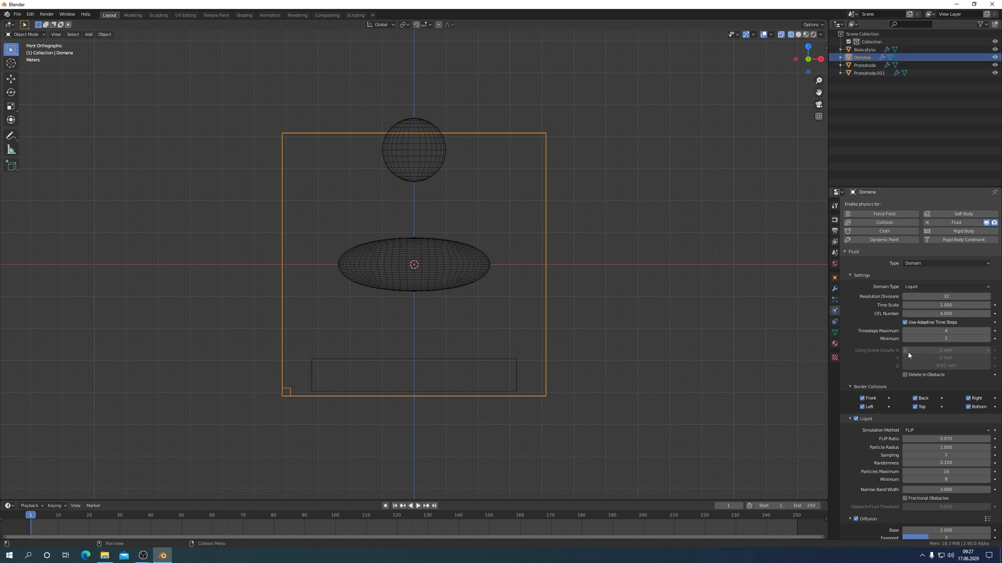
scroll(908, 413, down, 3)
scroll(910, 417, down, 4)
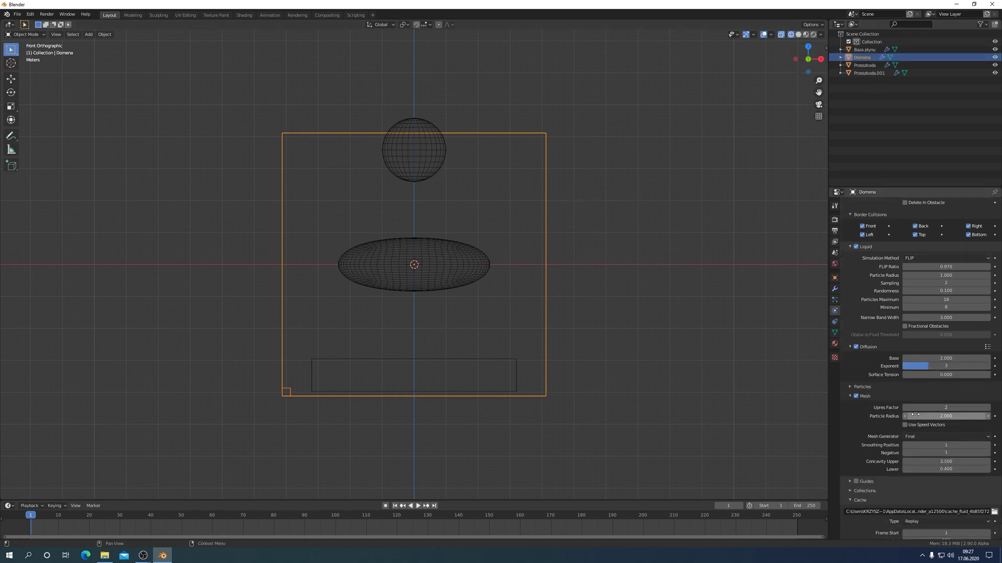
scroll(915, 424, down, 3)
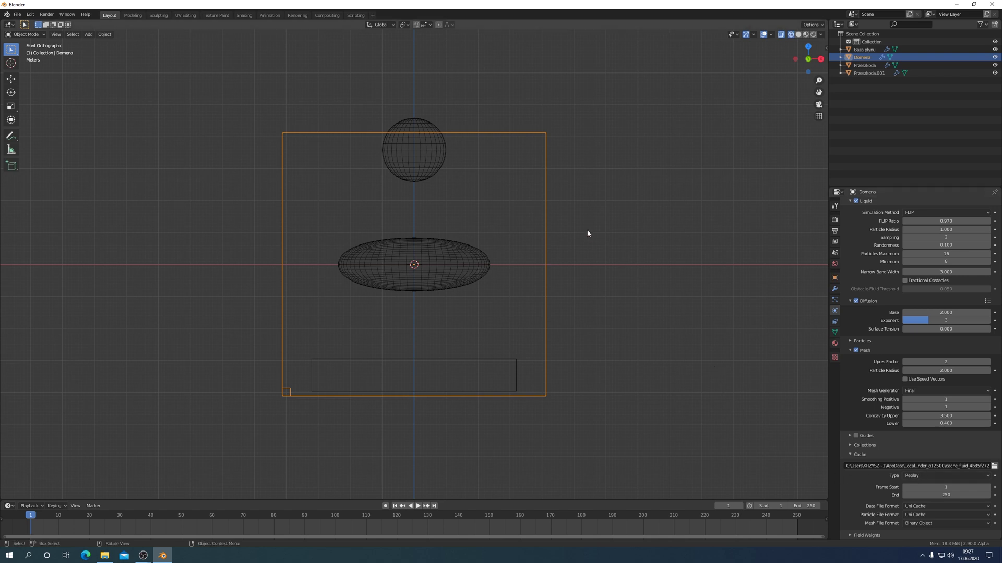
Step: Preview the simulation playback, then replay it from the first frame
key(space)
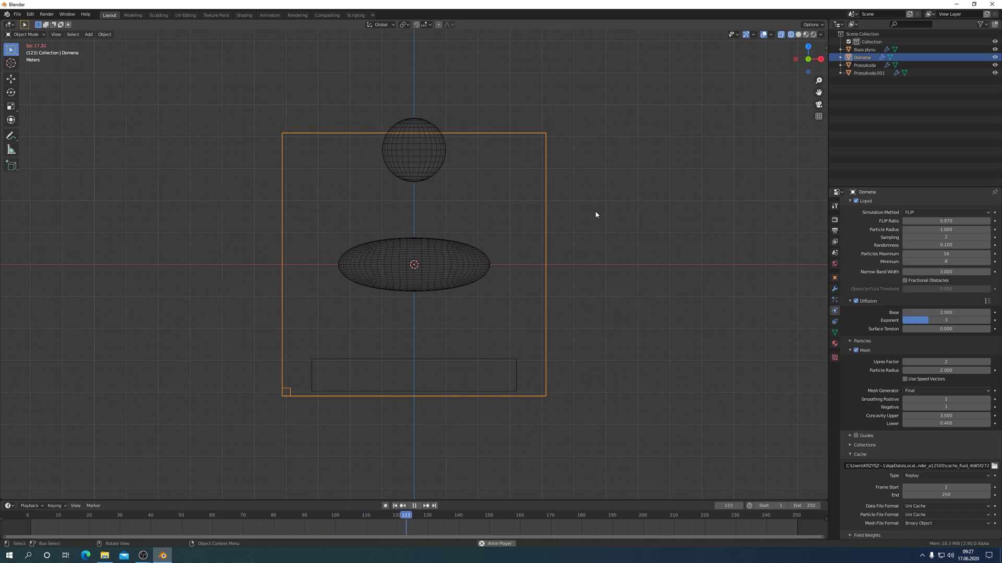
key(space)
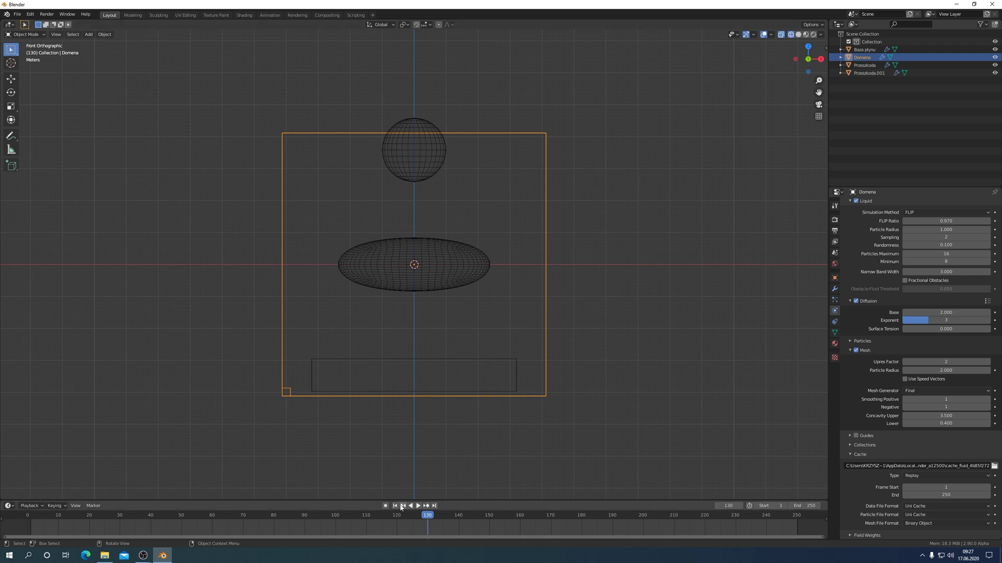
click(395, 506)
click(419, 505)
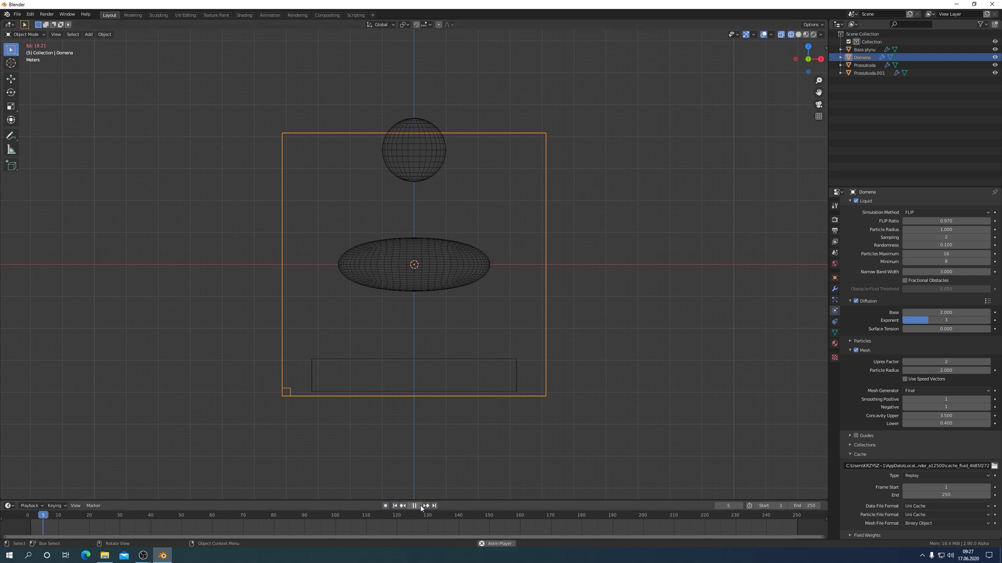
click(418, 506)
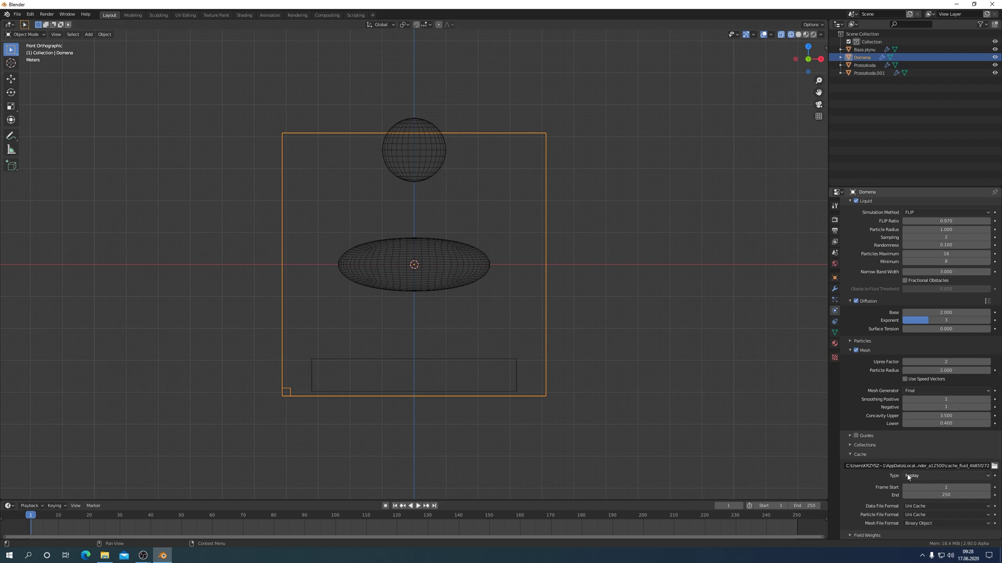
Step: Set Domena's cache Type to Final and run Bake All
click(990, 476)
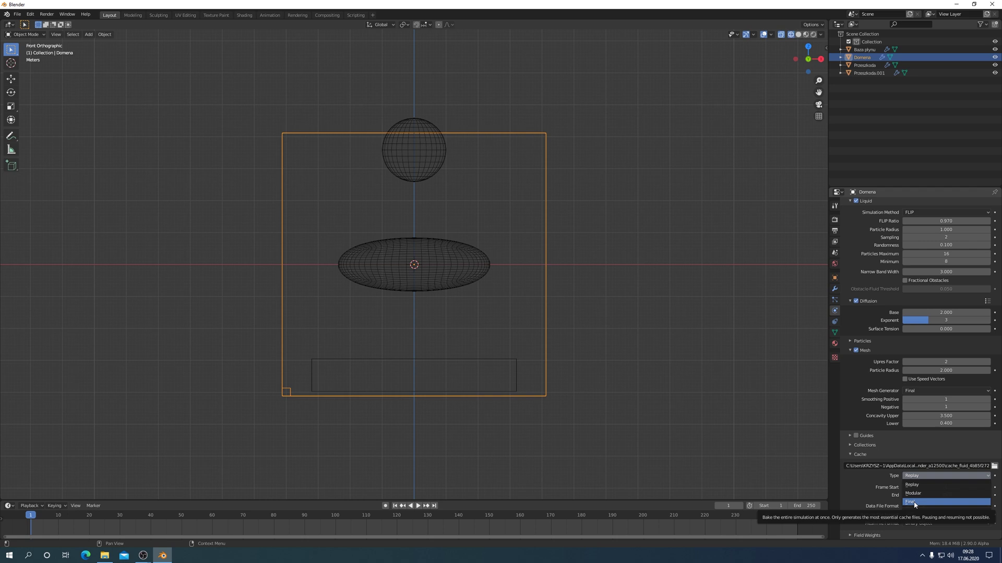
click(914, 503)
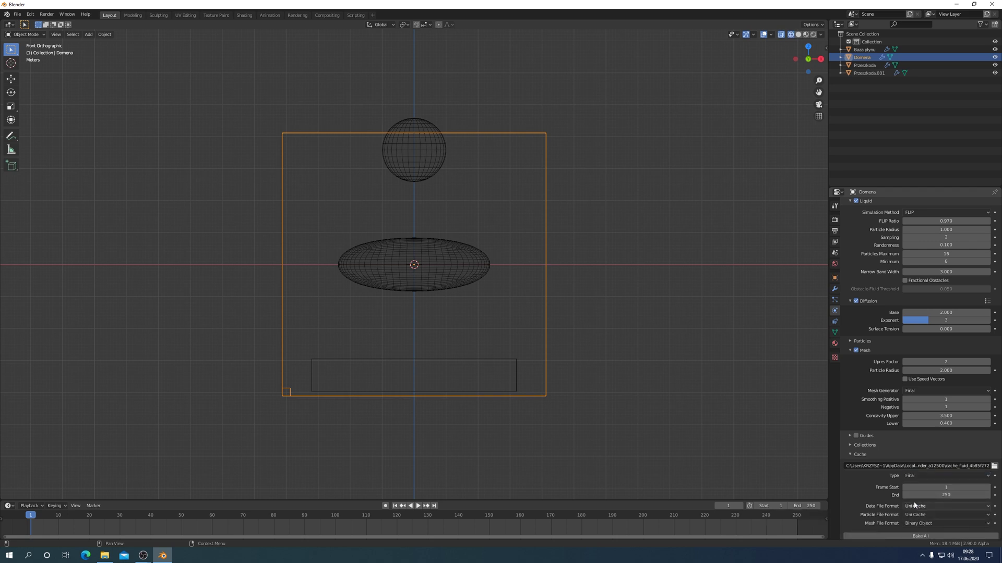
scroll(933, 508, down, 1)
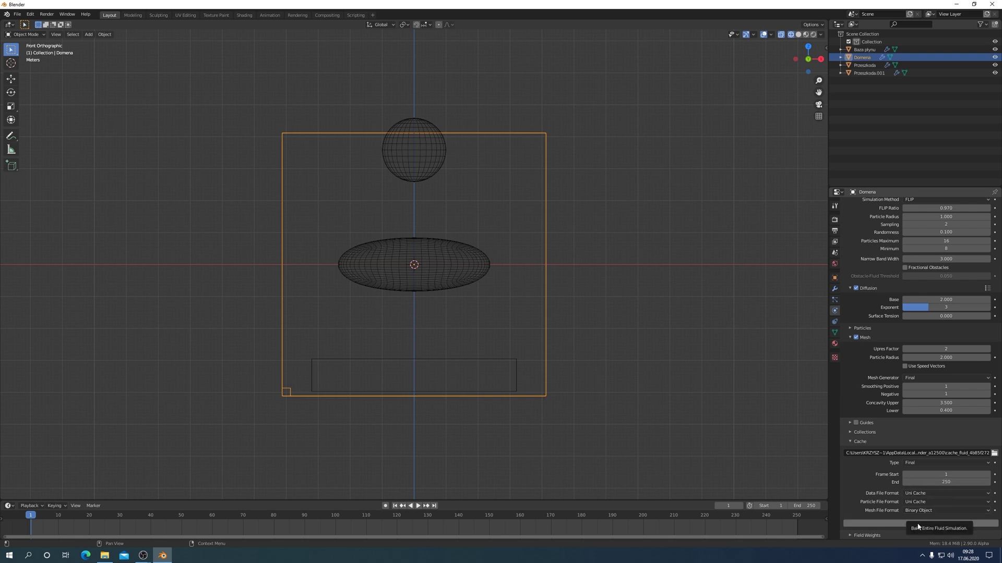
click(894, 523)
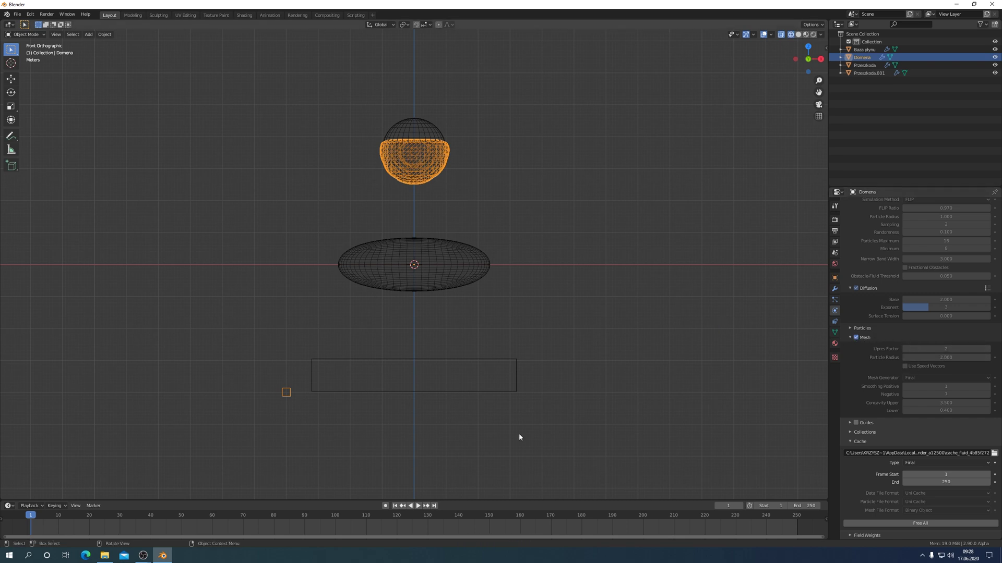
Step: Play the baked liquid animation, return to frame 1, and Free All of the cache
click(418, 506)
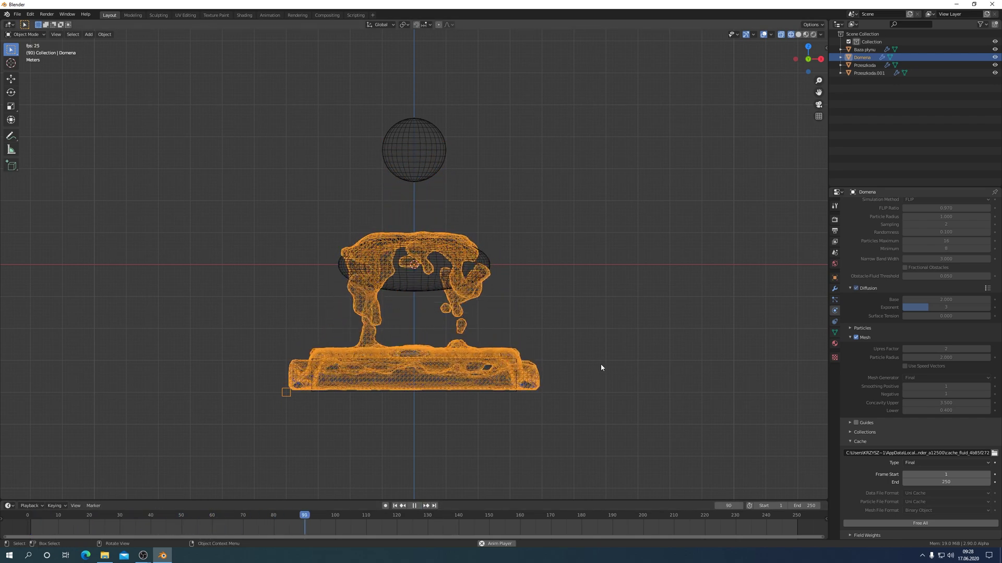
click(418, 506)
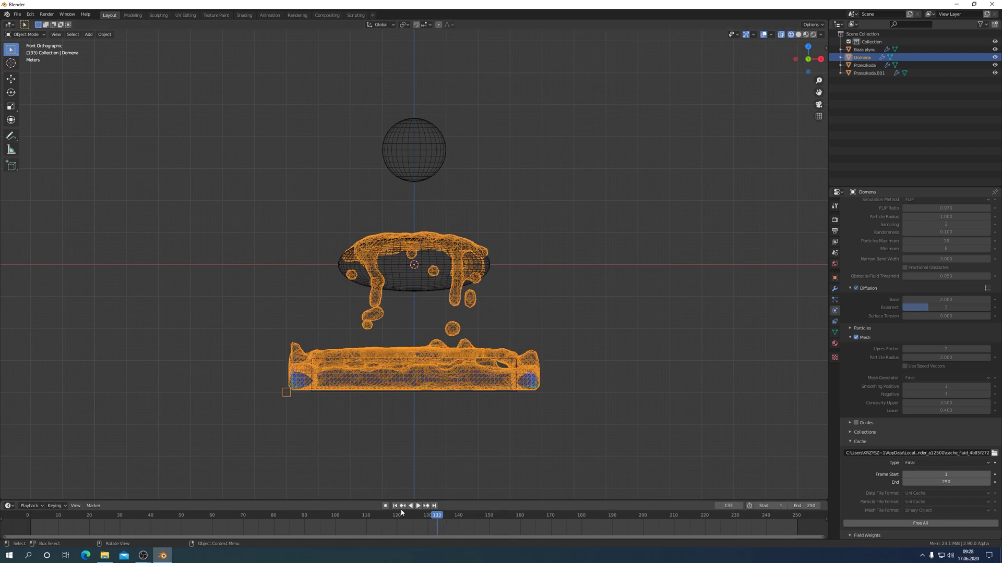
click(395, 506)
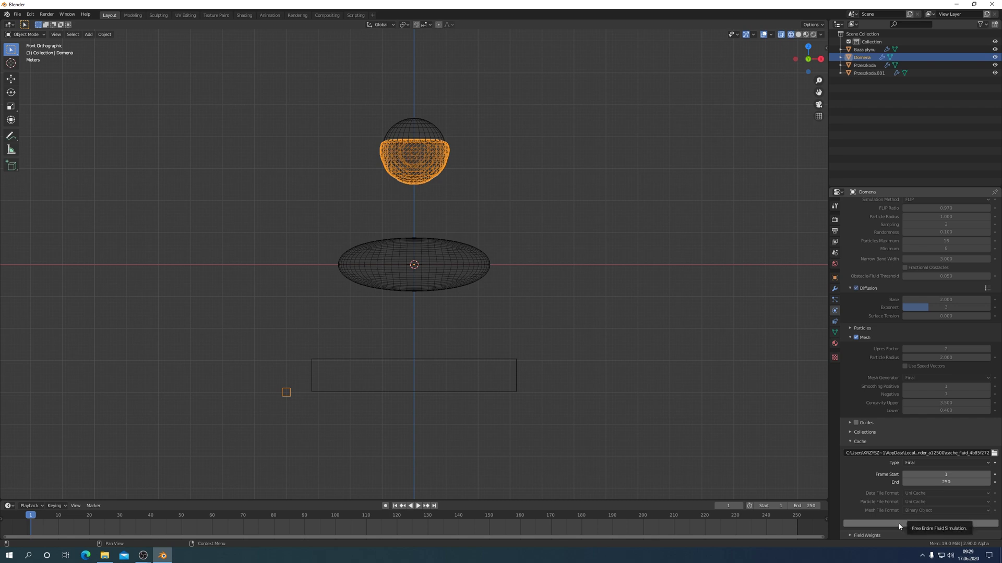
click(899, 523)
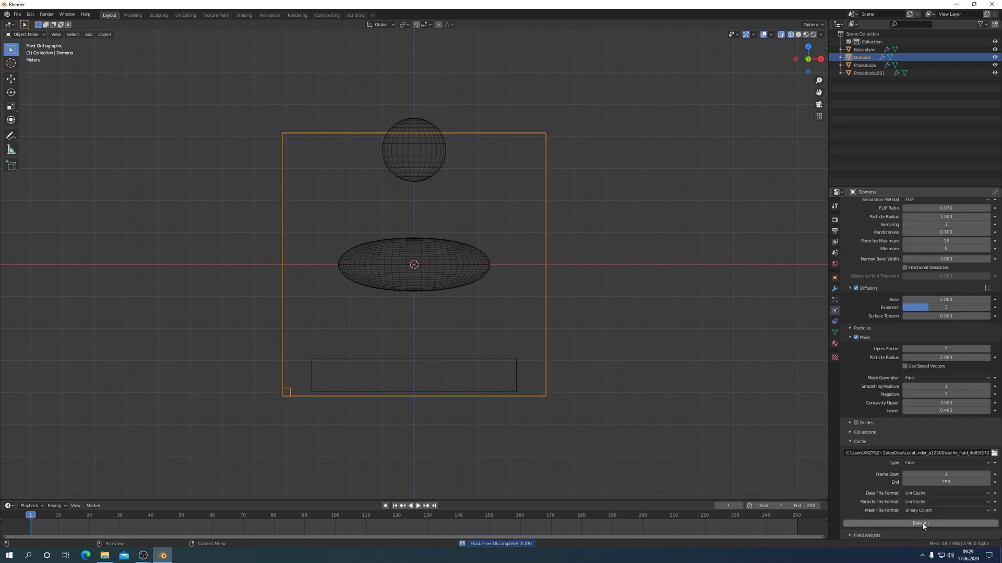
Step: Enter 1.00 as the domain's Time Scale, then scroll back down to the Diffusion, Mesh and Cache panels
scroll(935, 261, up, 2)
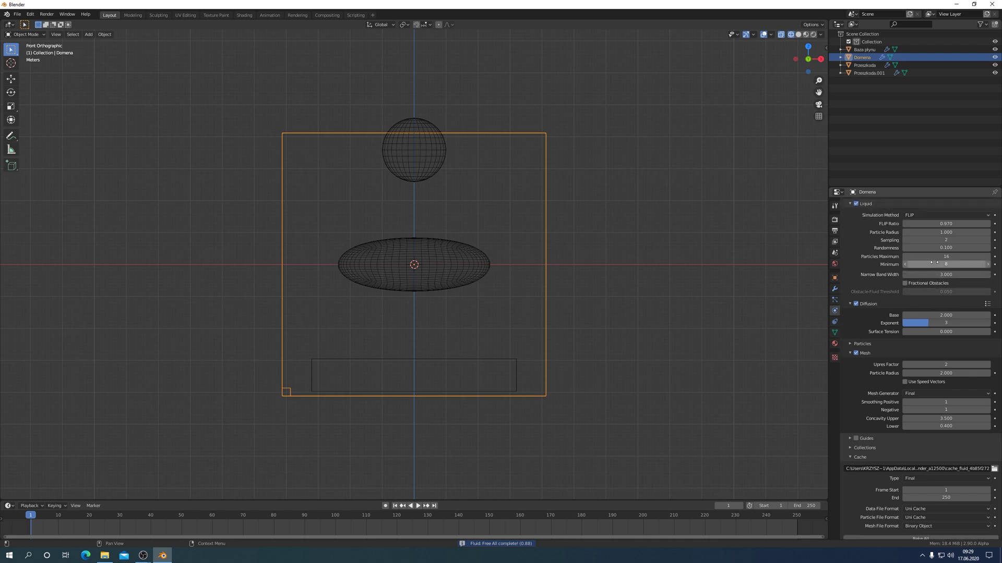
scroll(935, 261, up, 4)
scroll(935, 260, up, 4)
scroll(935, 261, up, 1)
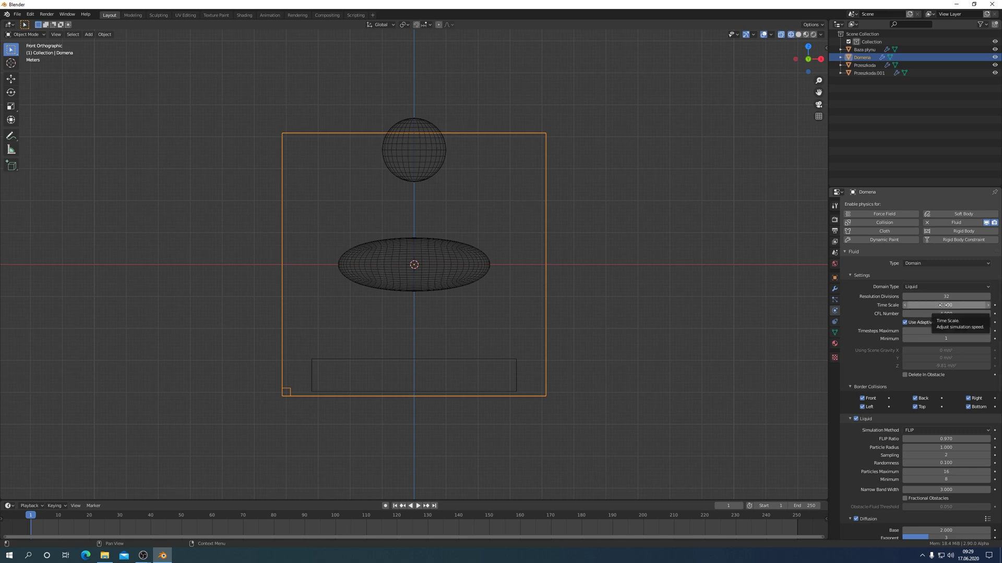
click(943, 305)
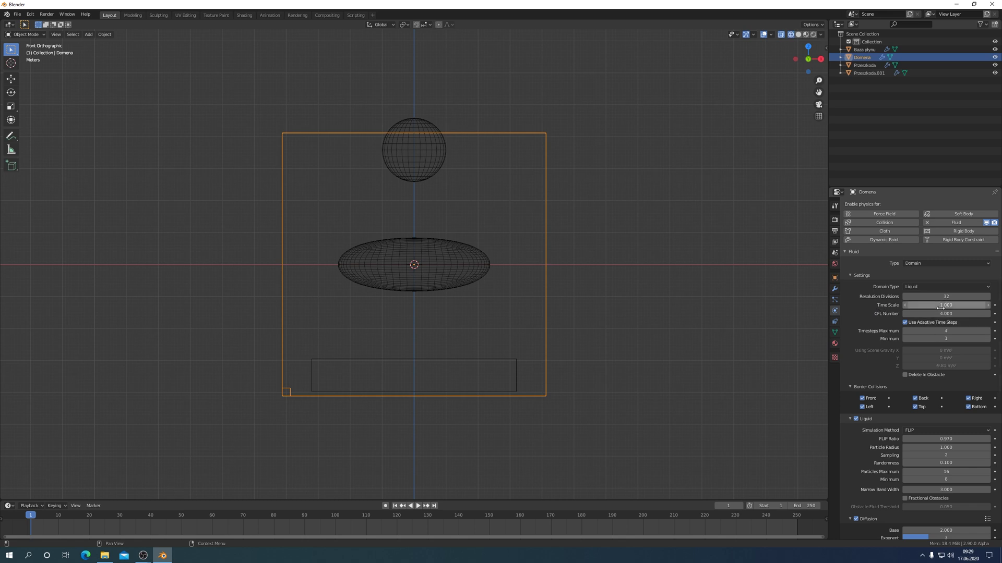
text(1.0)
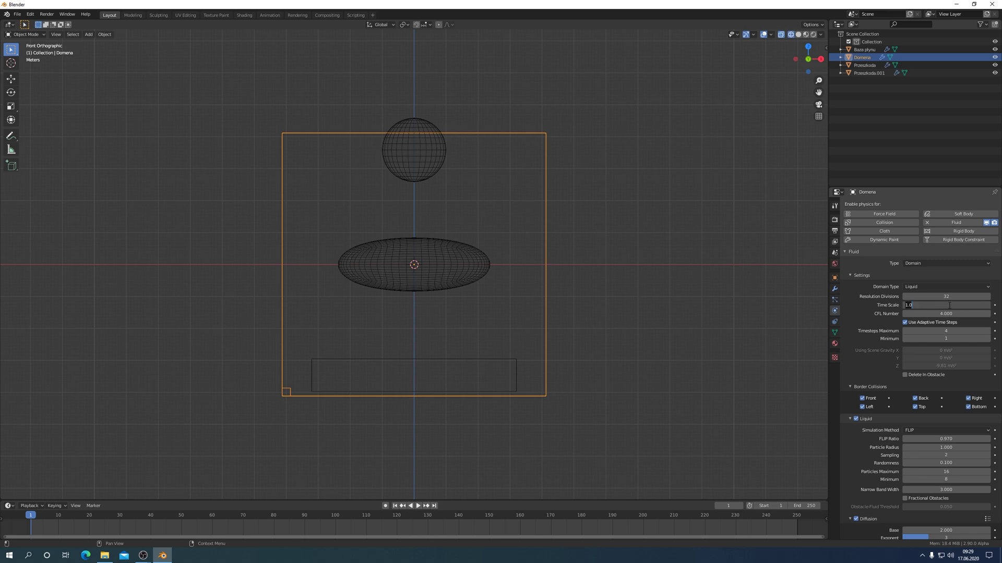
text(0.3)
key(Return)
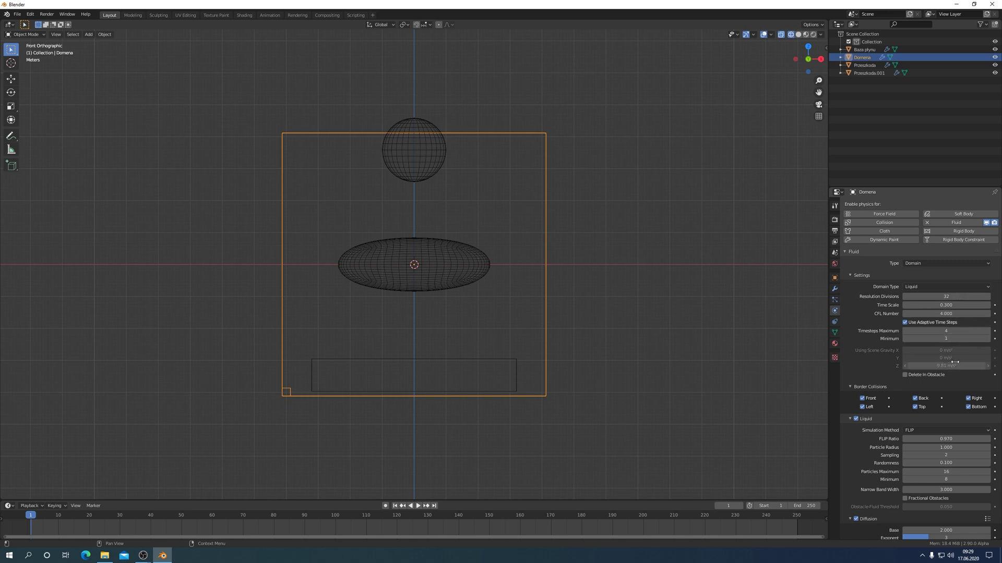
scroll(952, 349, down, 4)
scroll(955, 363, down, 4)
scroll(956, 365, down, 3)
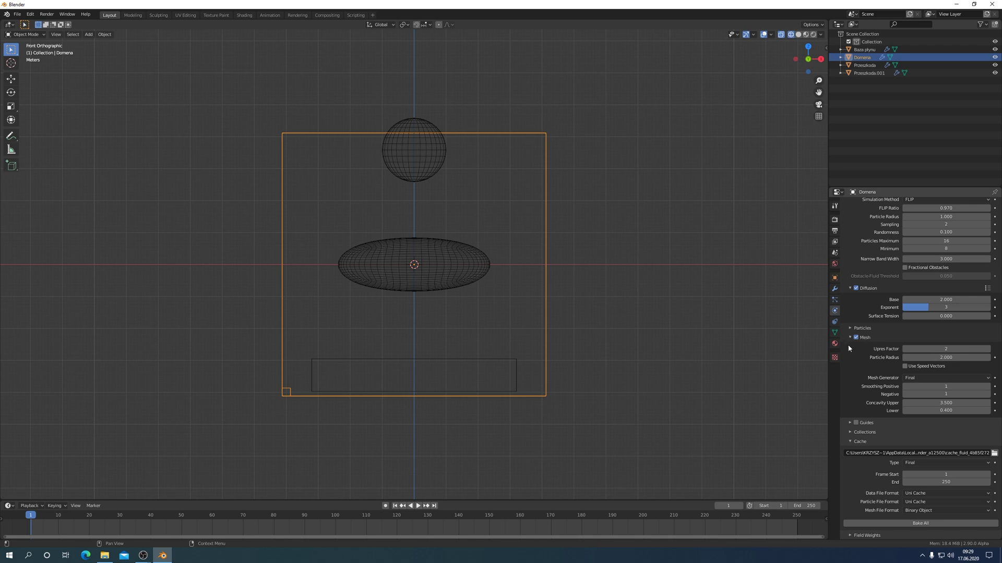
Step: Step the Mesh Upres Factor up one notch, from 2 to 3
mouse_move(946, 349)
click(988, 350)
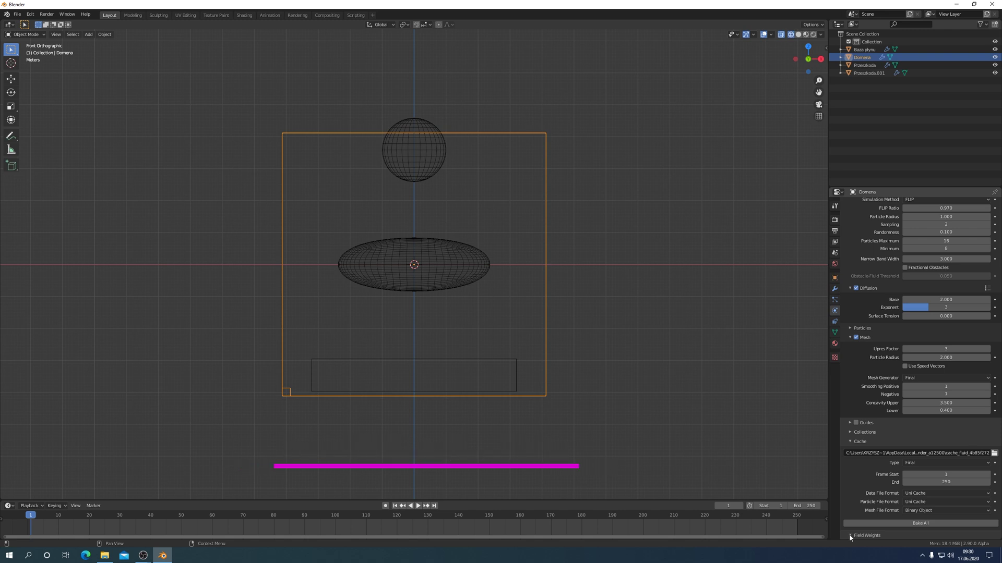
Step: Lower the domain's Fluid Flow field weight to 0.1, then Bake All frames 1–250
click(849, 534)
scroll(922, 430, down, 5)
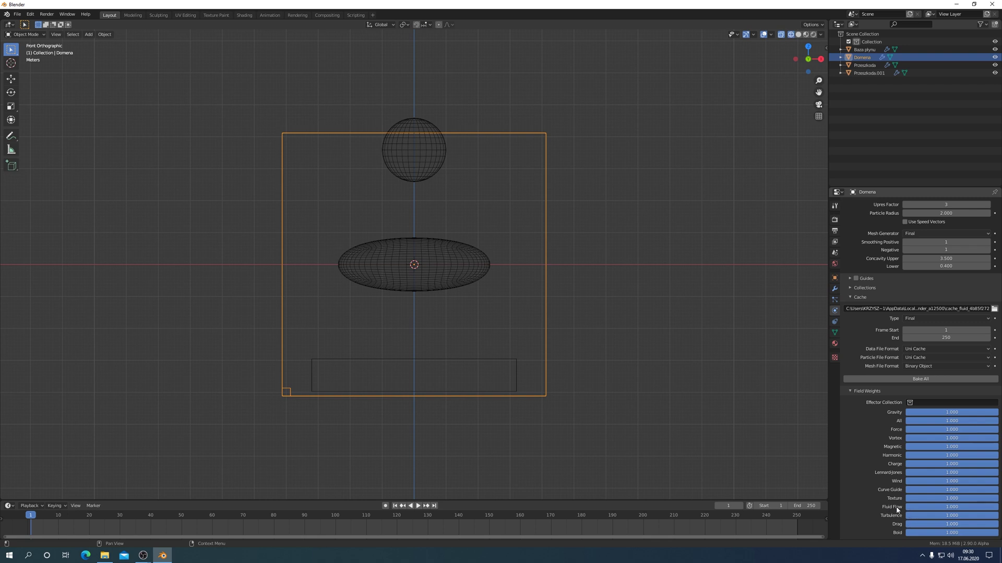
drag(996, 507, 927, 506)
double_click(942, 507)
text(0.1)
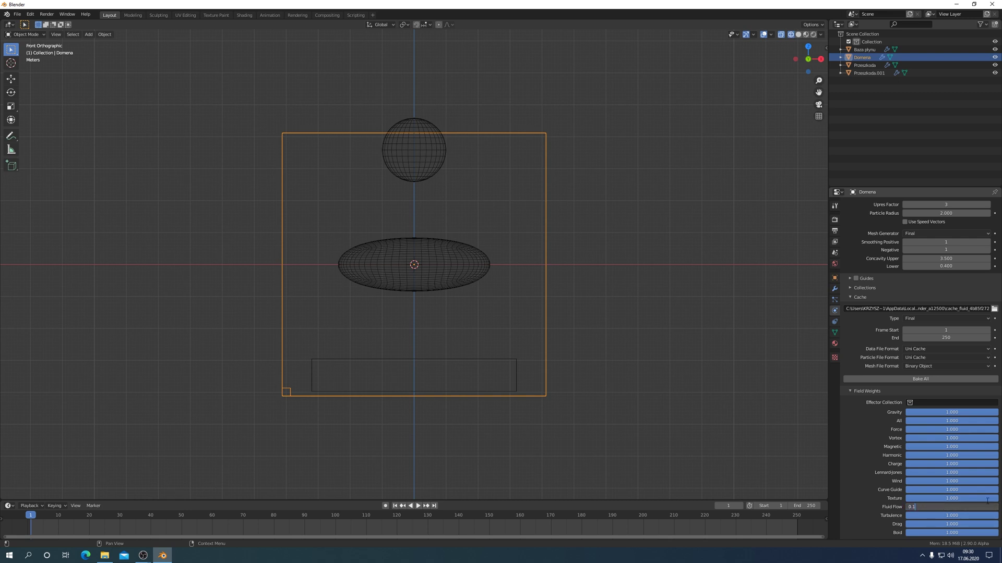
key(Return)
click(916, 380)
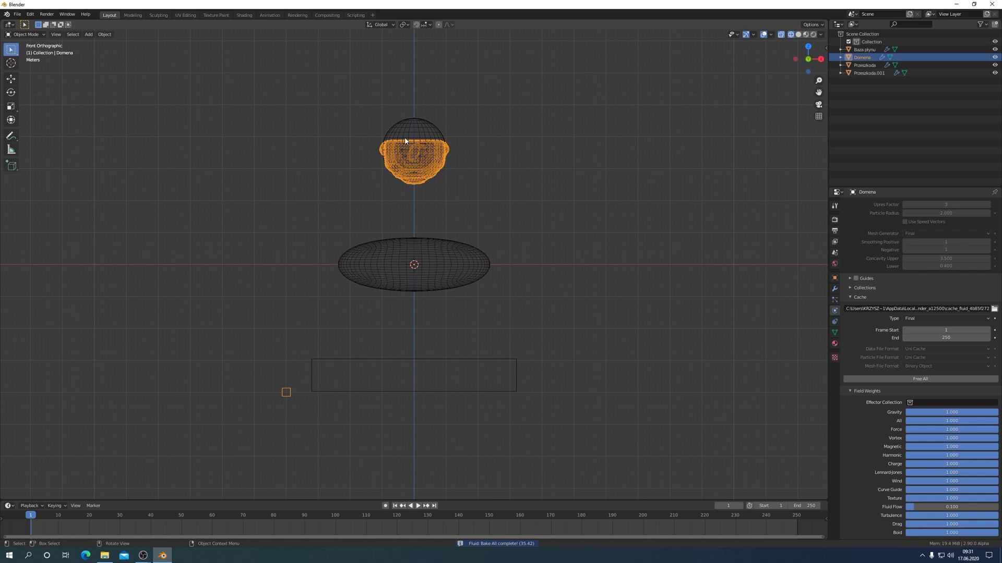
Step: Hide the Baza plynu sphere, play the baked liquid, rewind to frame 1, and reselect the domain
click(408, 124)
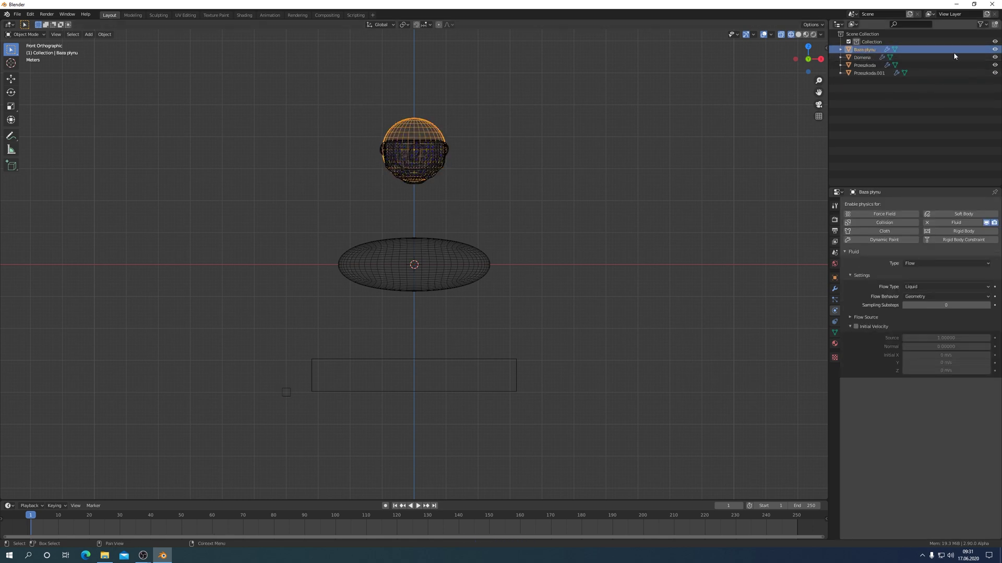
click(994, 49)
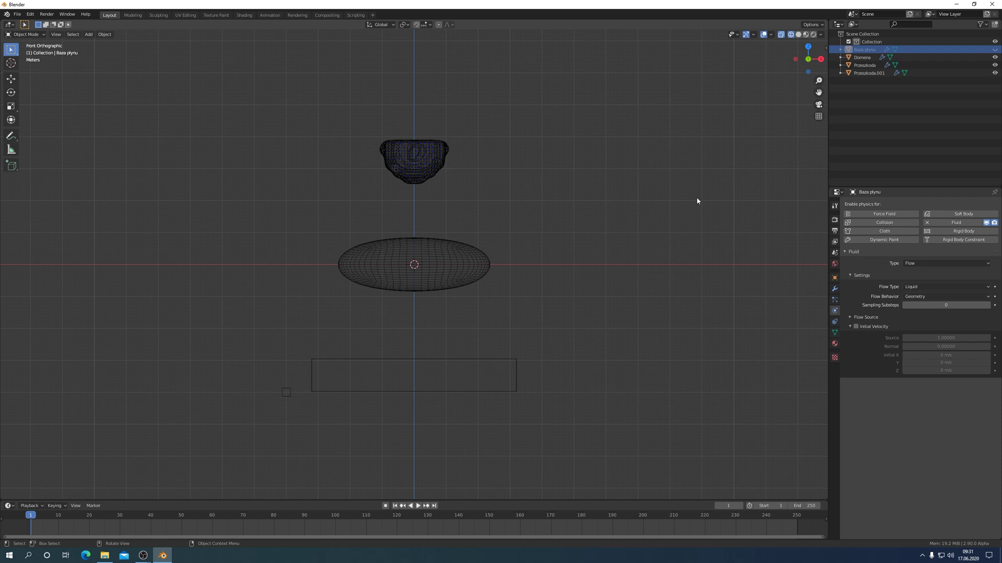
key(space)
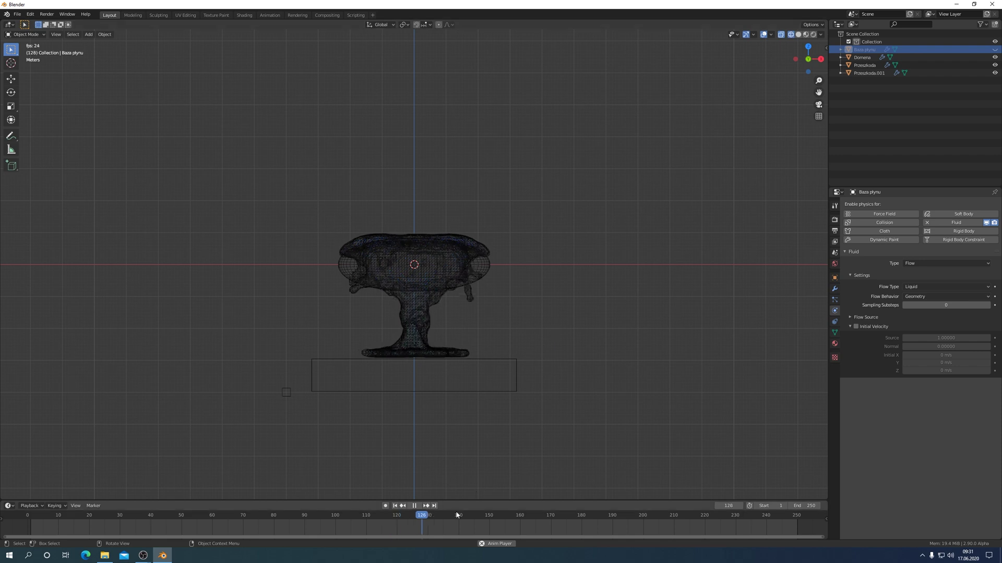
click(415, 506)
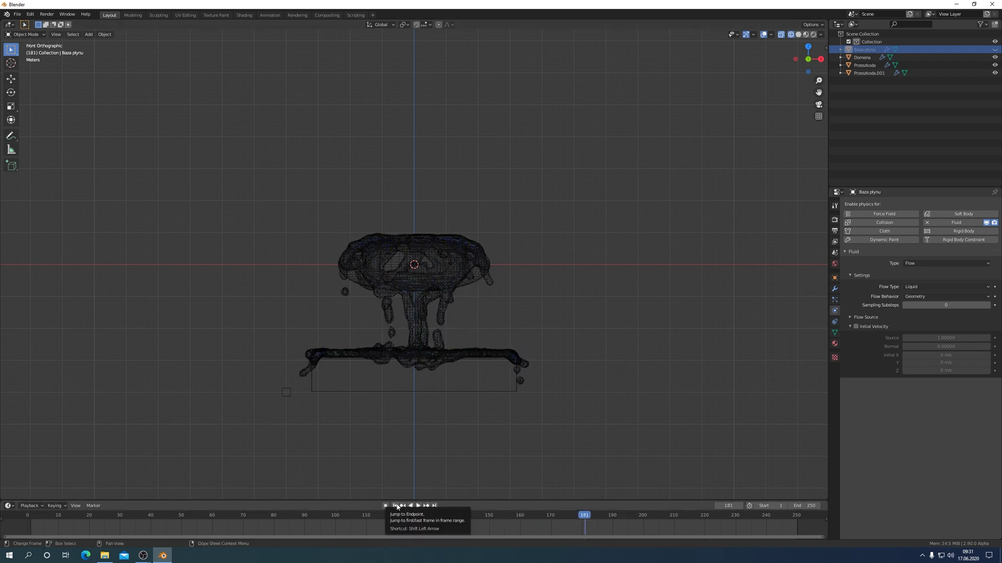
click(396, 507)
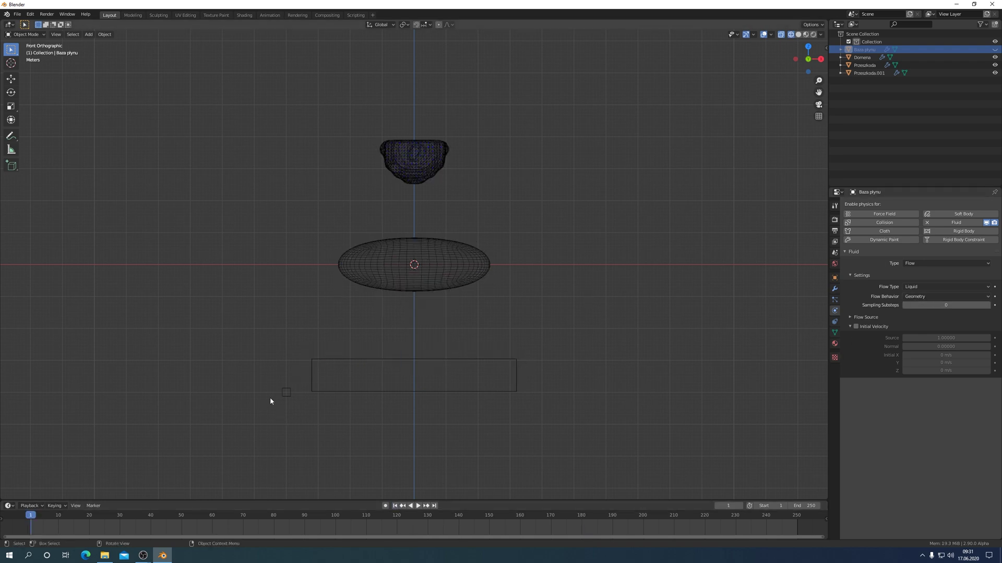
click(284, 394)
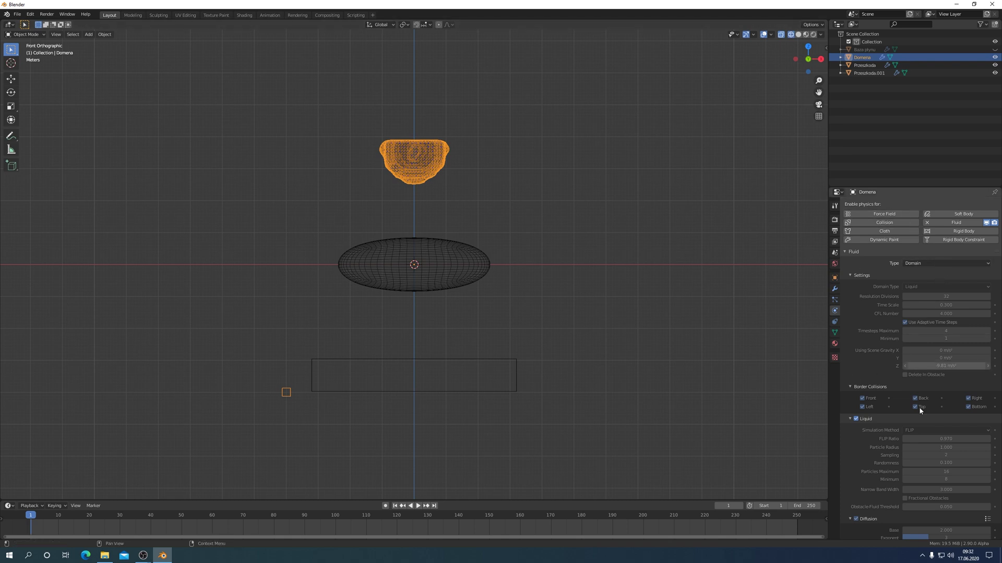
Step: Free All in the domain's Cache panel to clear the baked liquid
scroll(925, 533, down, 5)
scroll(939, 495, down, 5)
scroll(950, 468, down, 5)
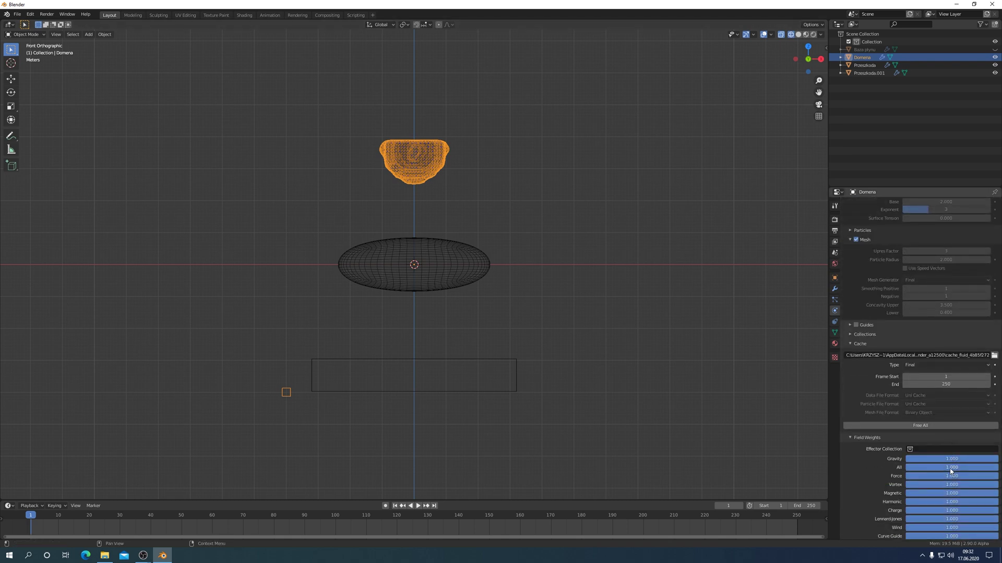
scroll(949, 471, down, 3)
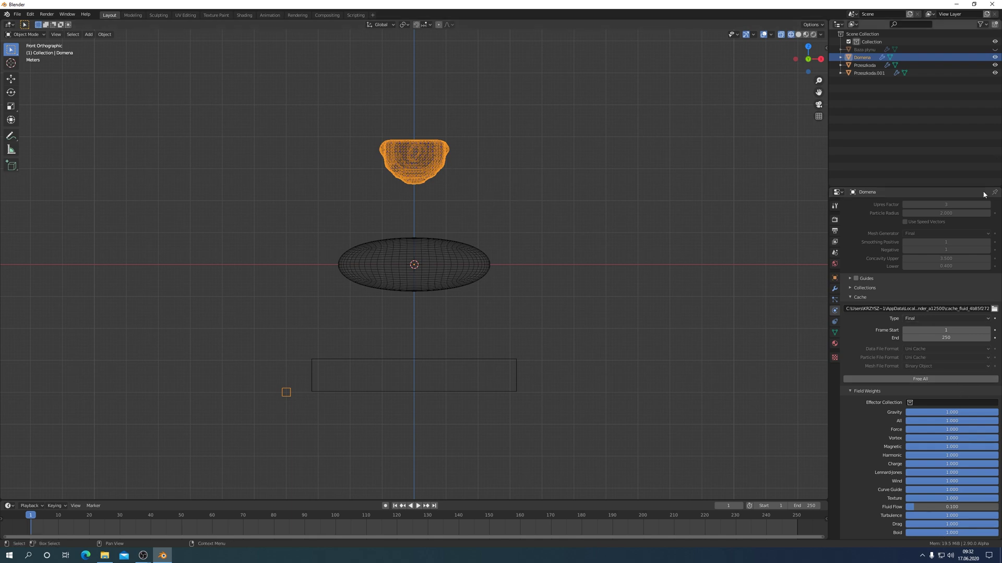
click(923, 381)
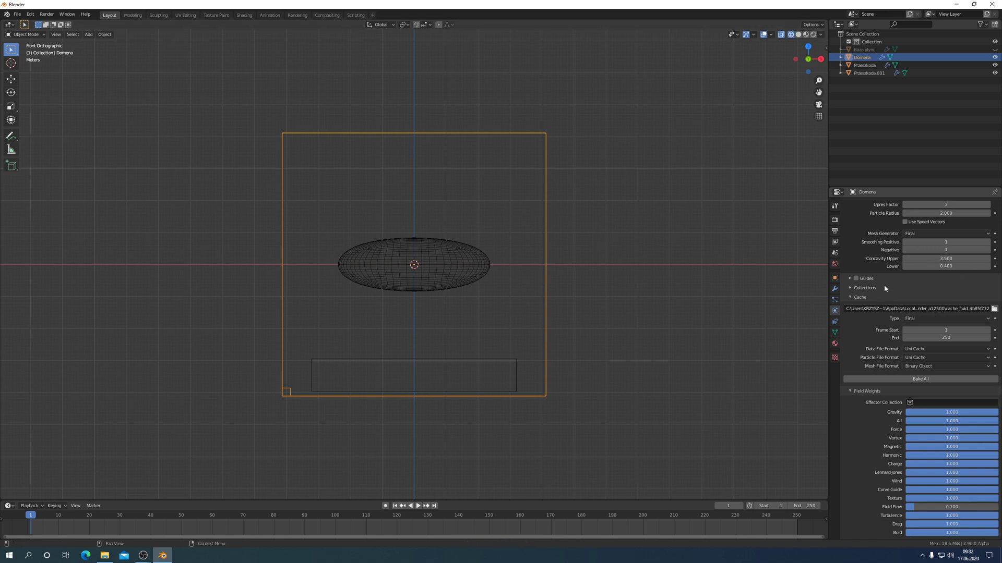
scroll(901, 265, up, 3)
scroll(902, 268, up, 2)
scroll(902, 268, up, 2)
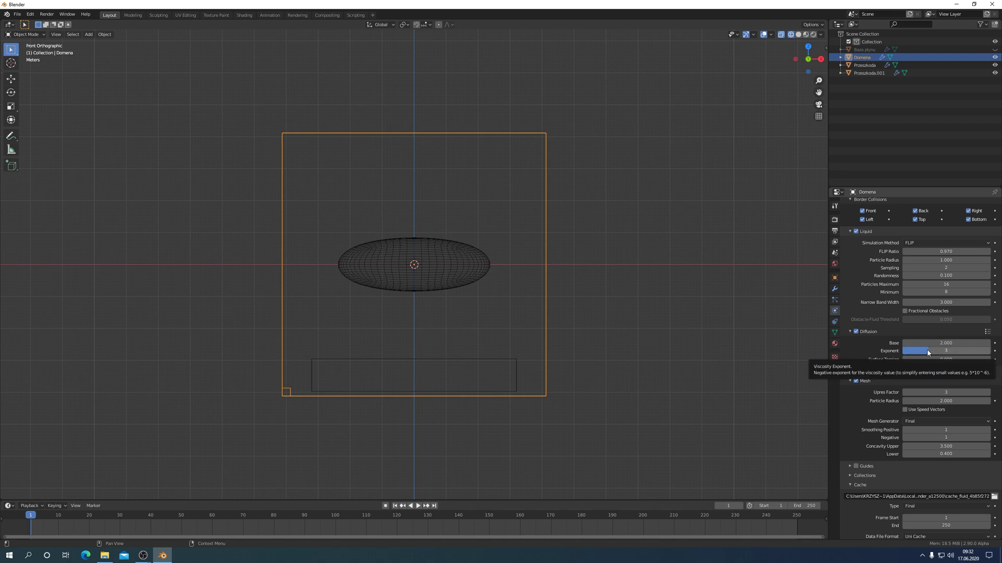
Step: Set the Diffusion viscosity to Exponent 1 and Base 7
drag(928, 353, 919, 353)
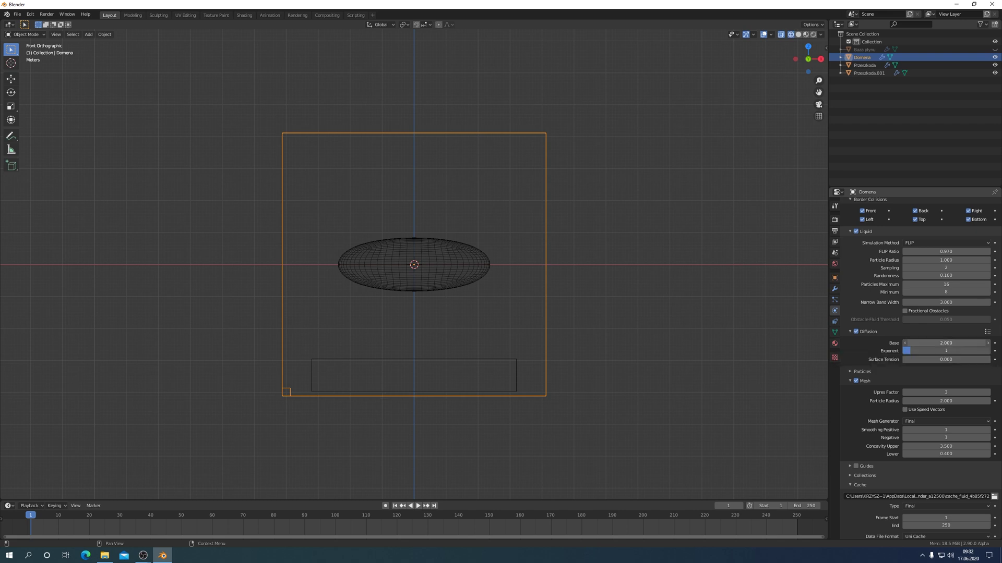
click(943, 343)
text(7.000)
key(Return)
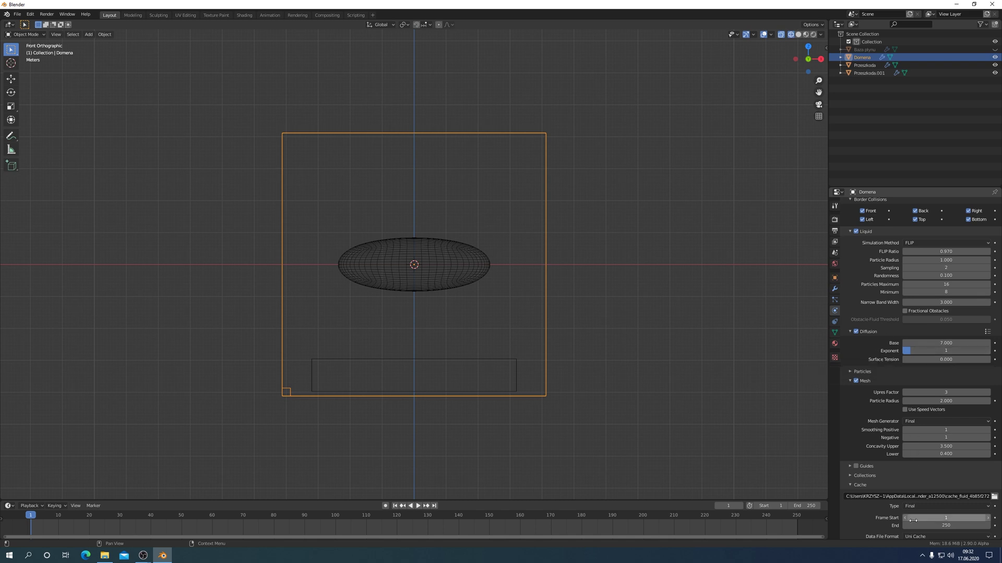
Step: Start a bake, cancel it partway, and preview the partial bake from frame 1
scroll(915, 455, down, 3)
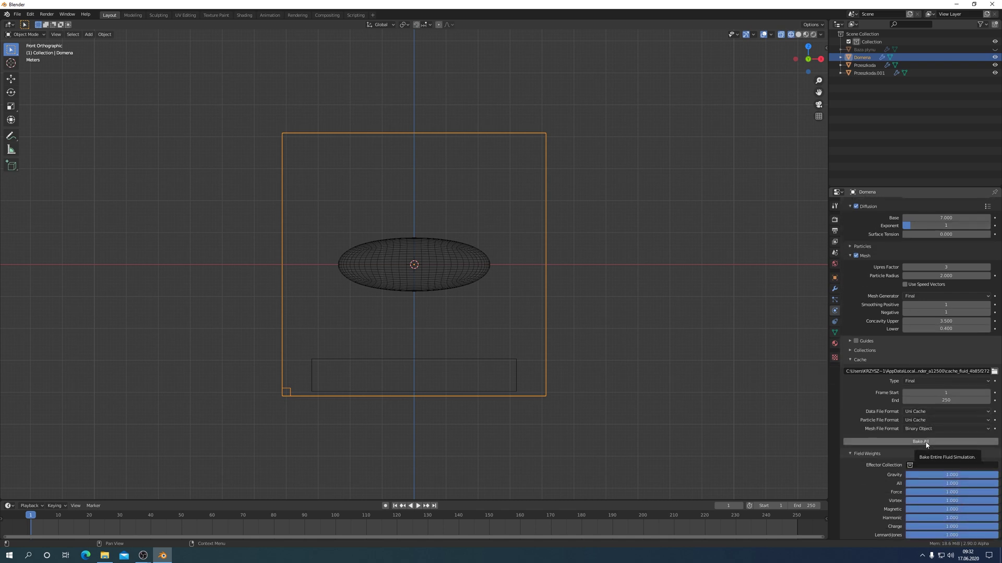
click(926, 443)
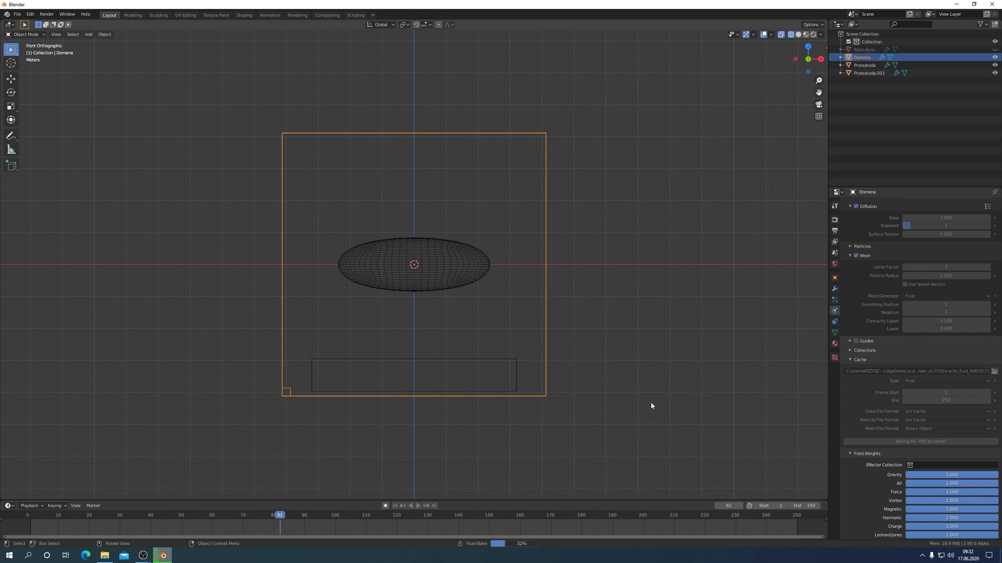
key(Escape)
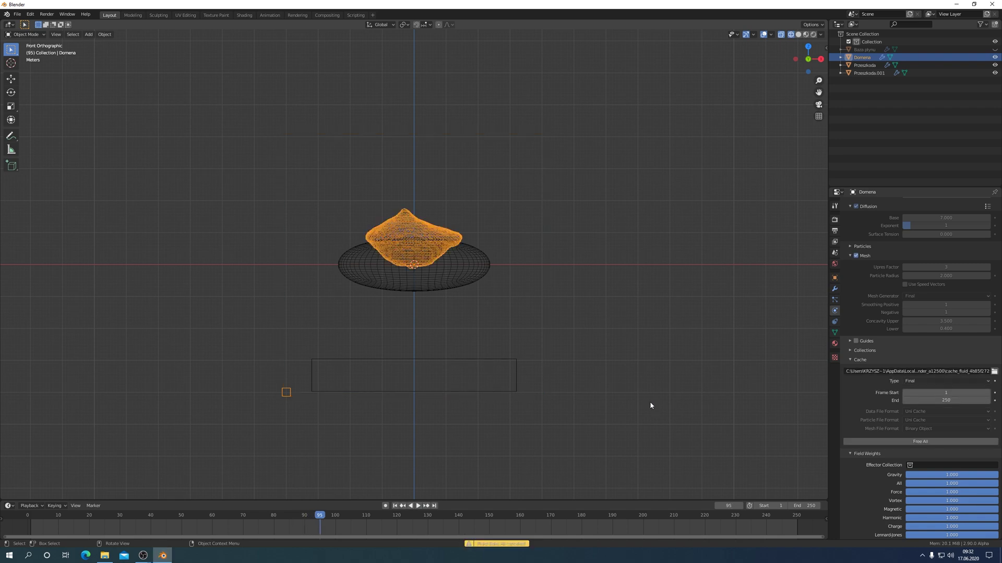
click(395, 506)
click(418, 506)
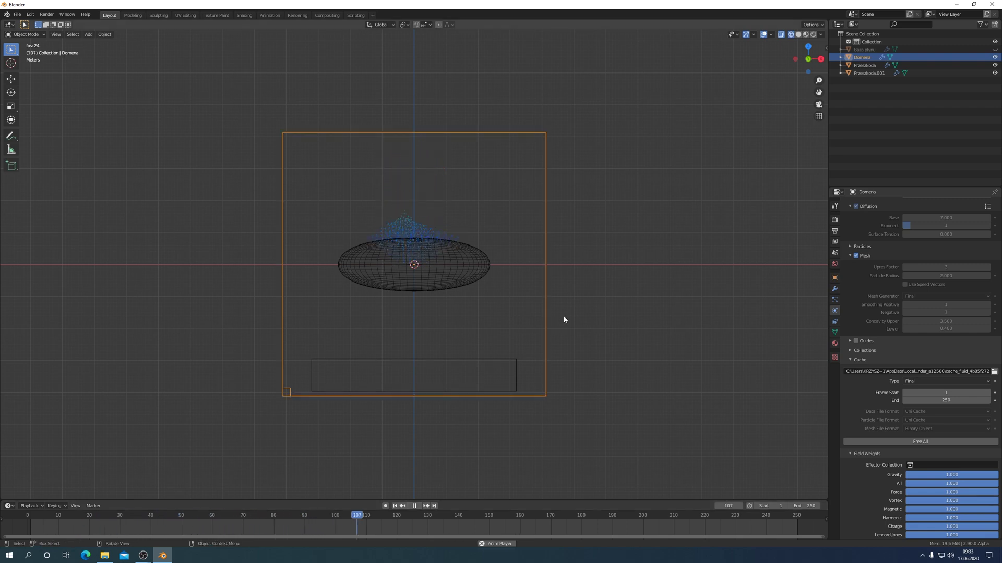
click(418, 505)
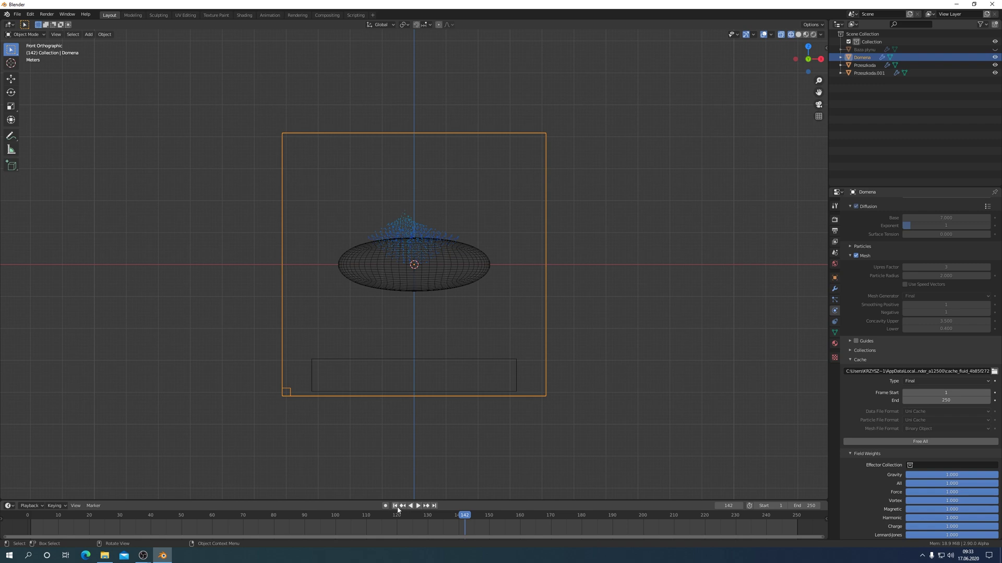
click(395, 506)
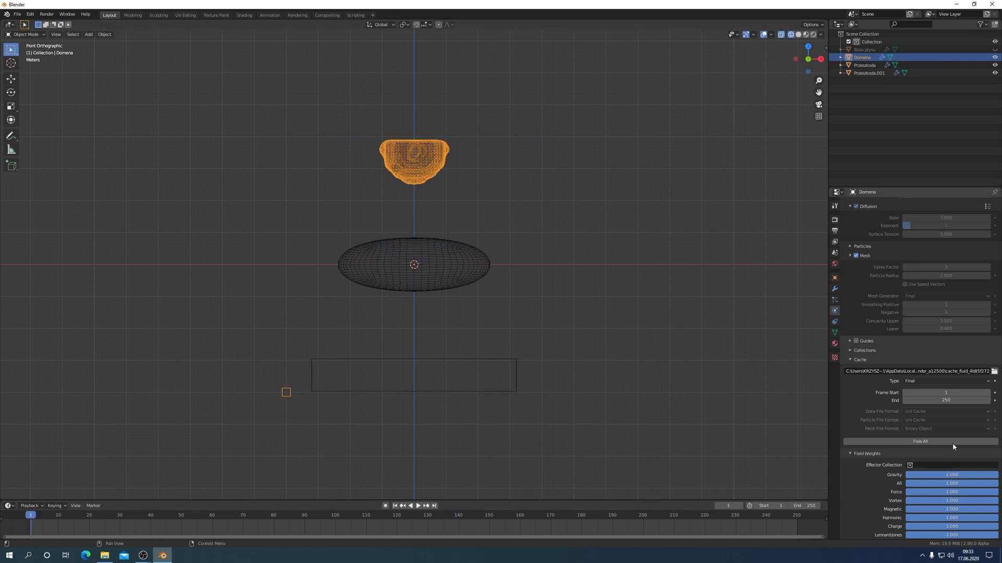
Step: Free the partial bake, run a full Bake All, and play the viscous liquid
click(928, 442)
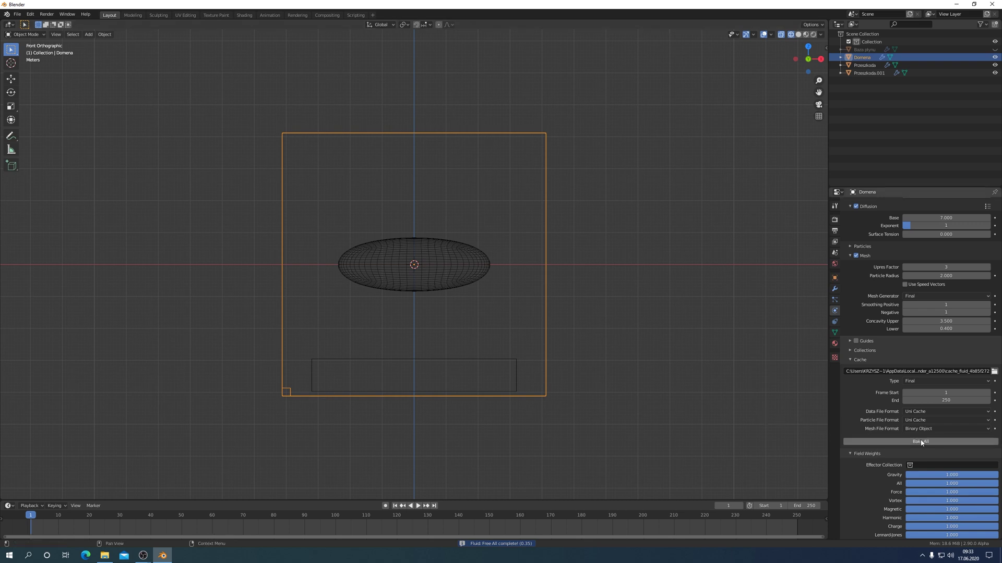
click(921, 442)
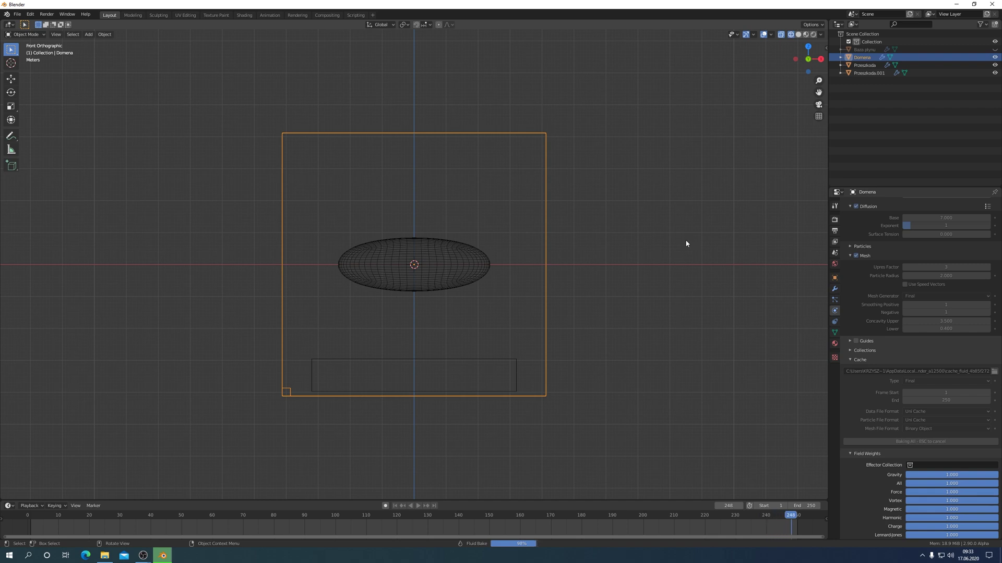
click(418, 506)
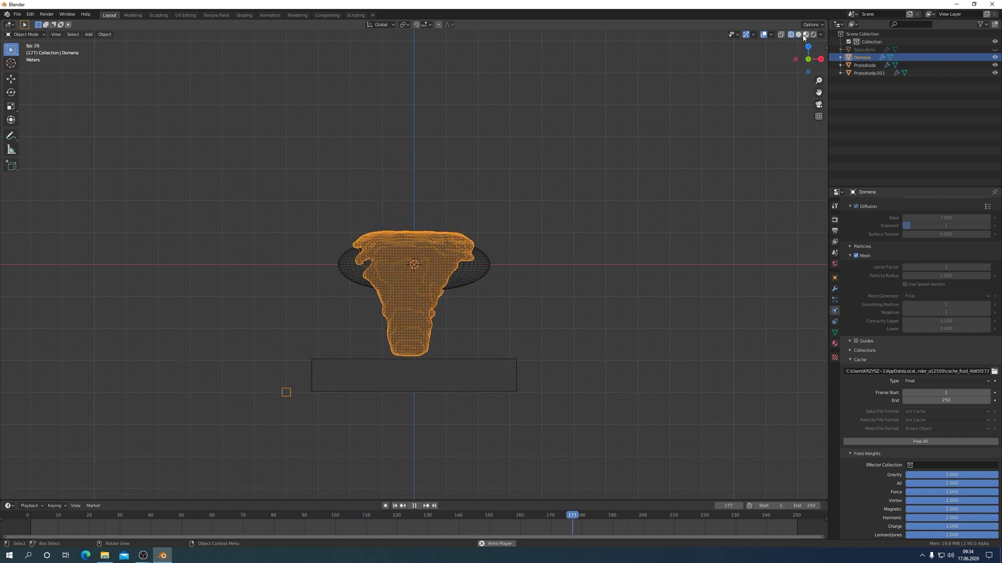
Step: Set the viewport to Solid shading with Random colour and MatCap lighting
click(799, 34)
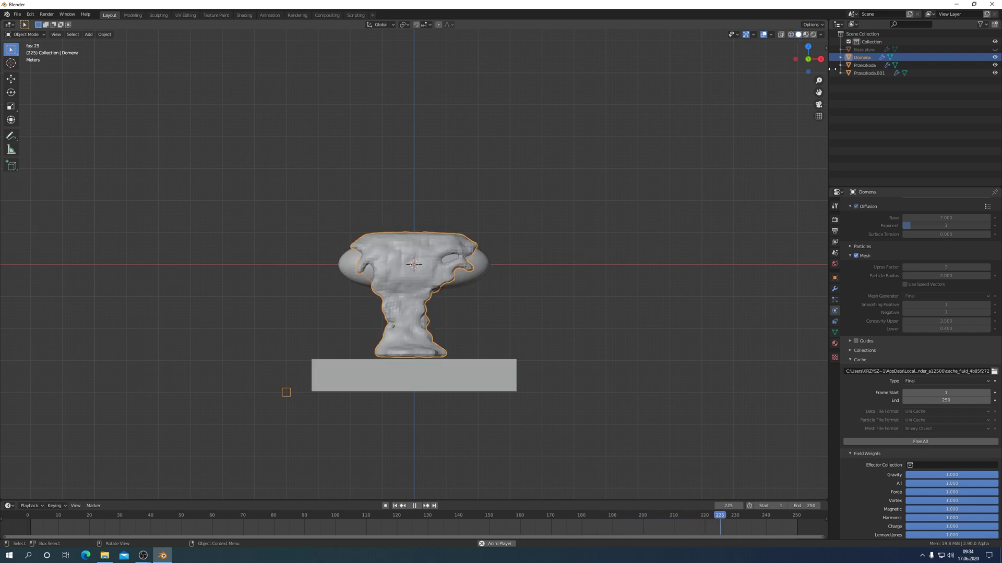
click(820, 35)
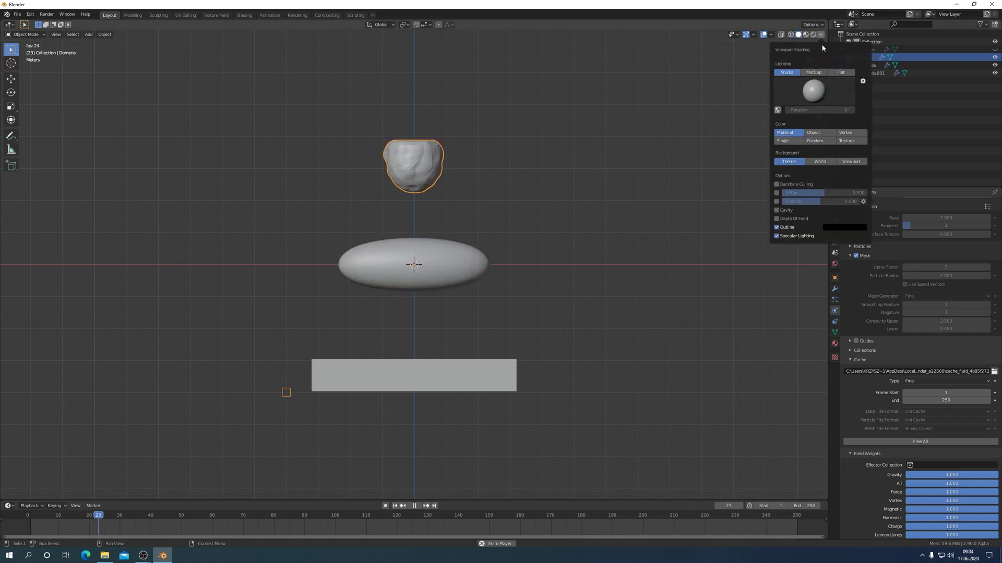
click(814, 140)
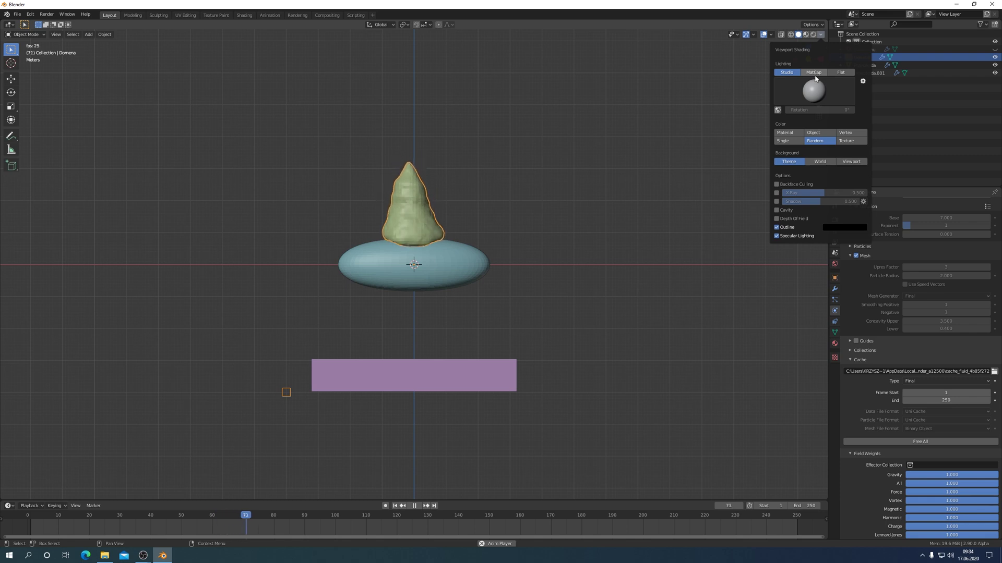
click(814, 72)
click(834, 116)
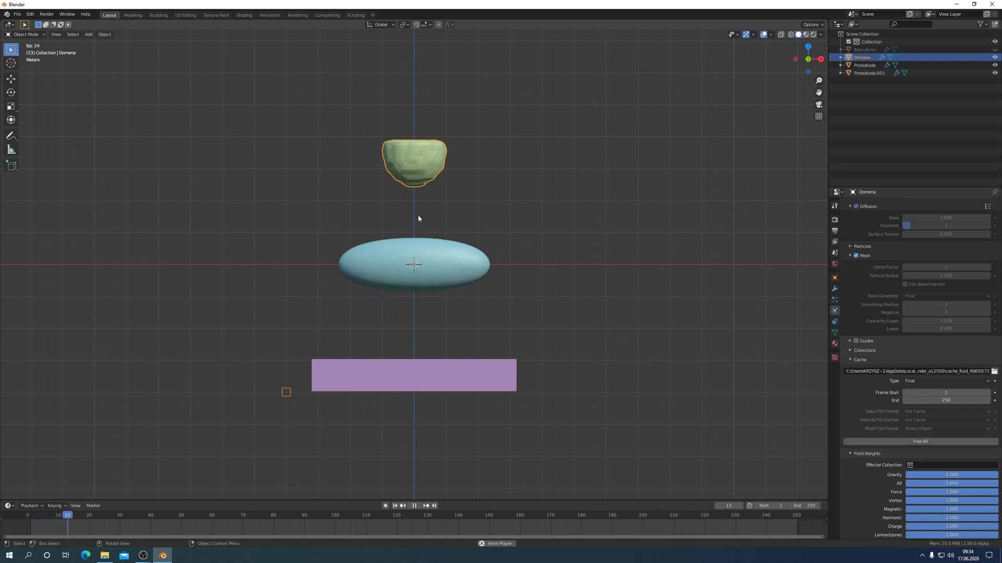
Step: Apply Shade Smooth to the green fluid mesh and the blue ellipsoid
right_click(414, 170)
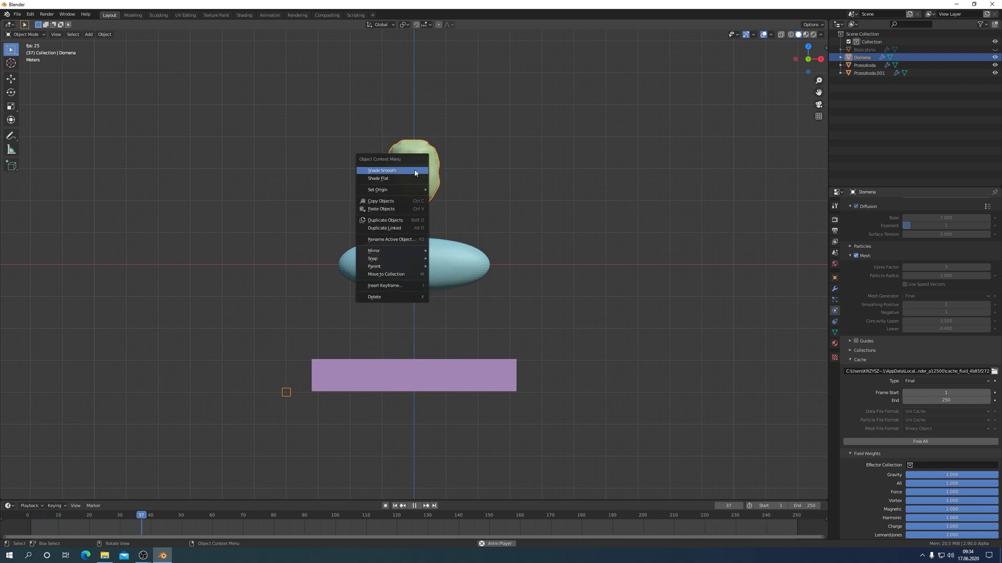
click(384, 171)
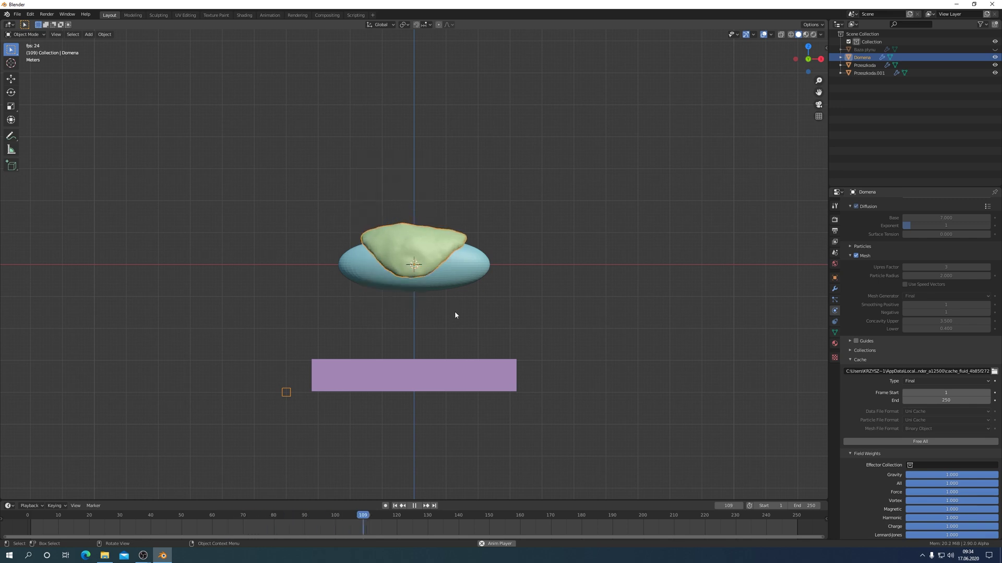
click(471, 277)
right_click(469, 277)
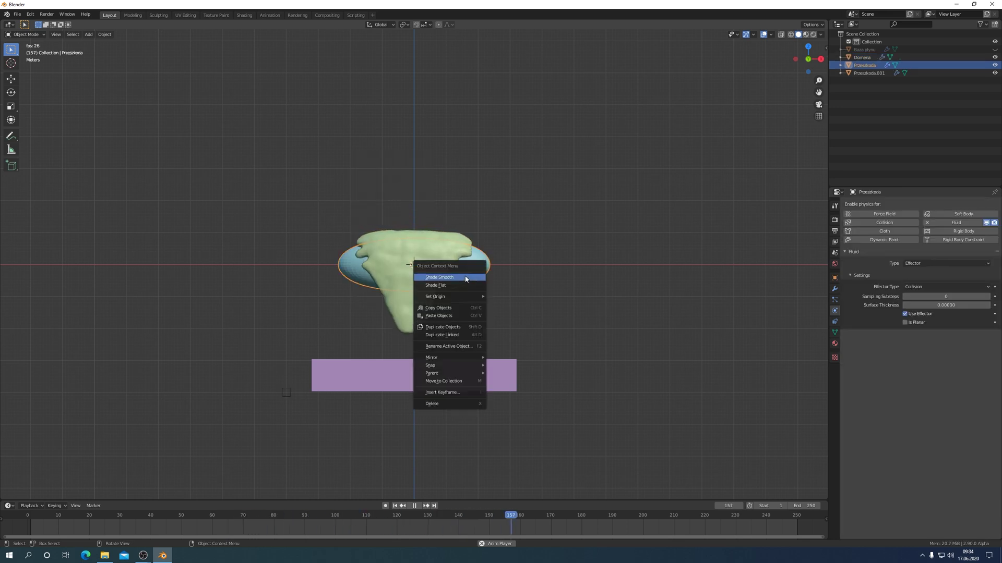
click(465, 277)
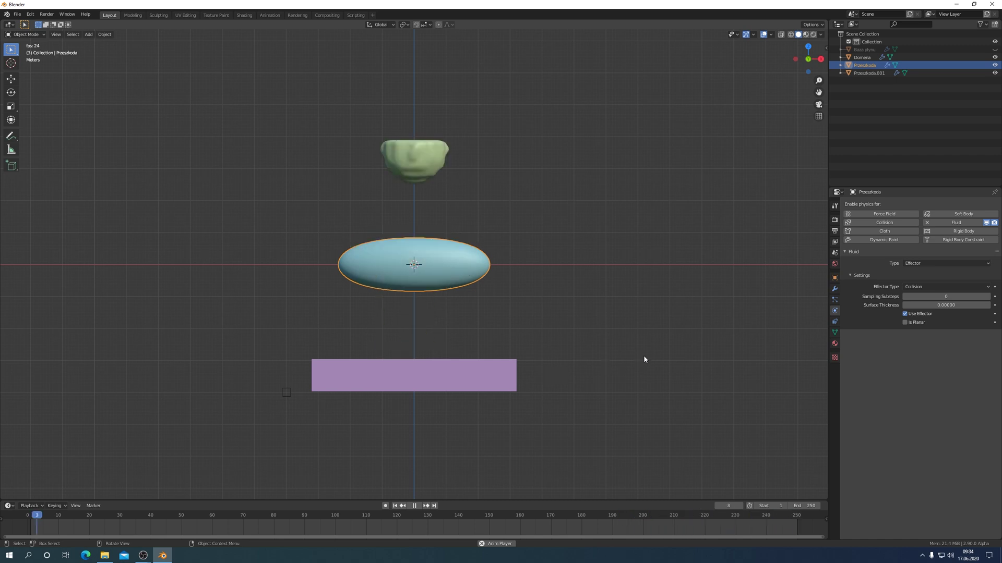
Step: Orbit to an angled perspective view above the slab, then stop playback at frame 1
key(KP_5)
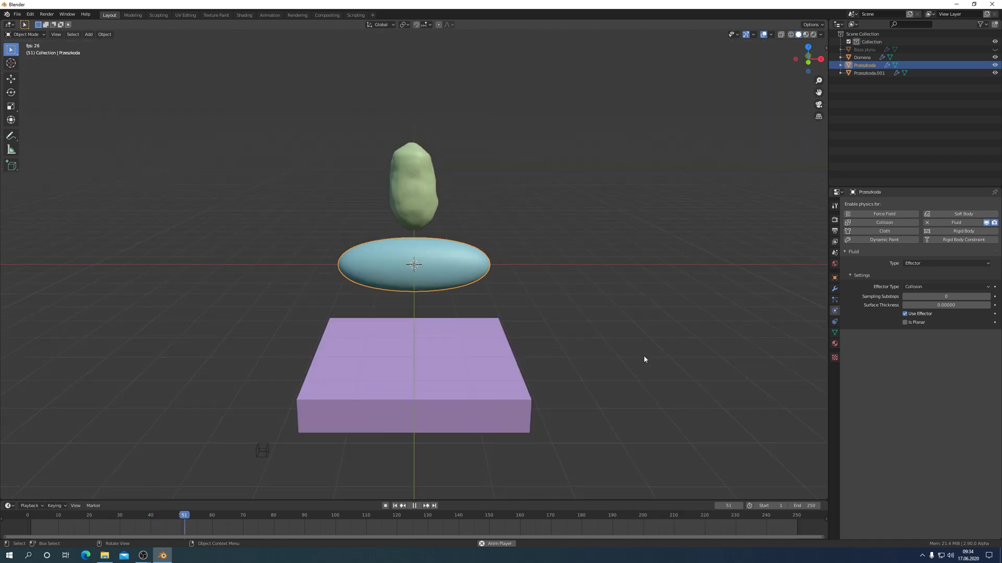
key(KP_8)
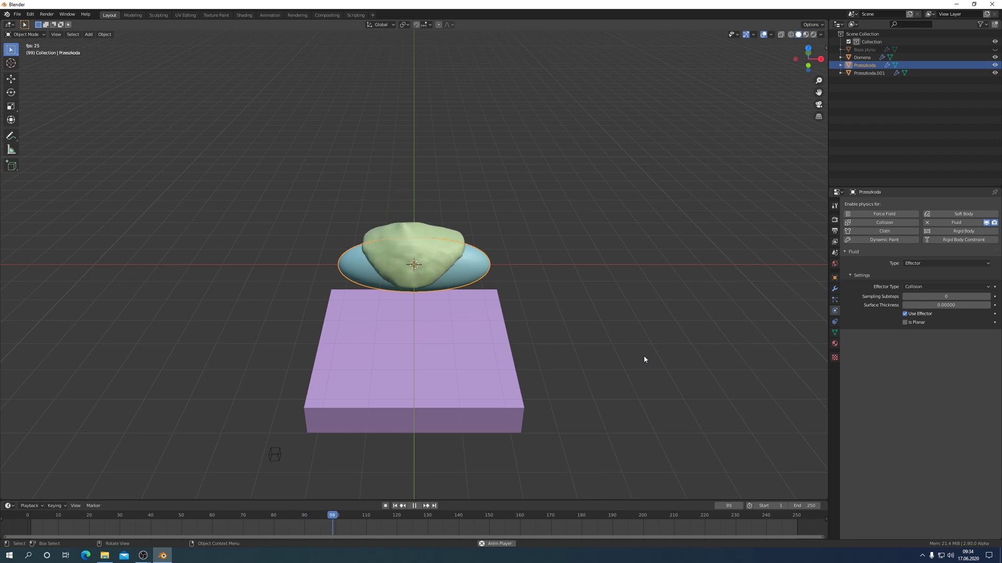
key(KP_6)
key(KP_6)
key(KP_6)
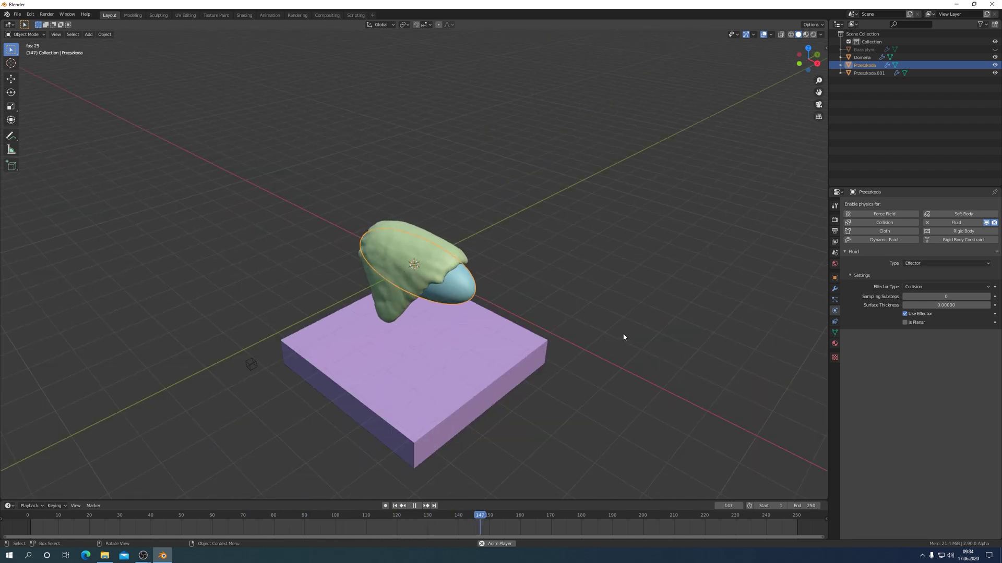
middle_drag(623, 337, 628, 263)
scroll(619, 268, up, 2)
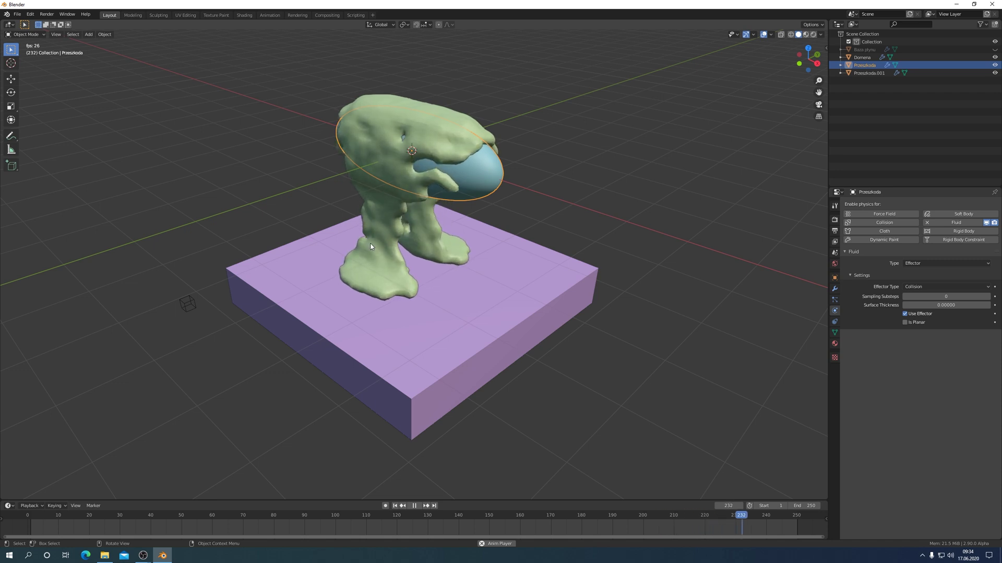
click(415, 506)
click(394, 506)
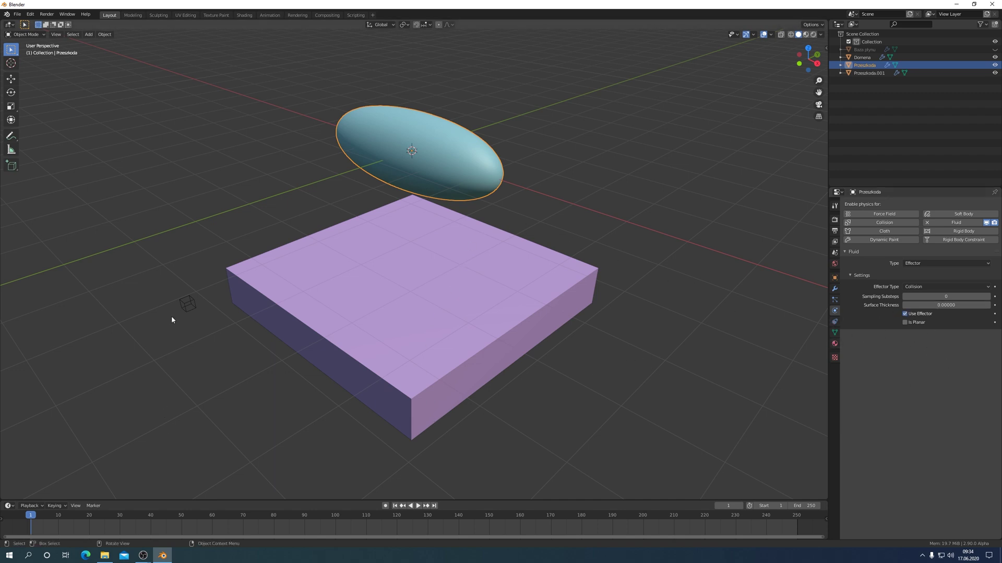
Step: Select Domena and free its baked fluid cache
click(185, 298)
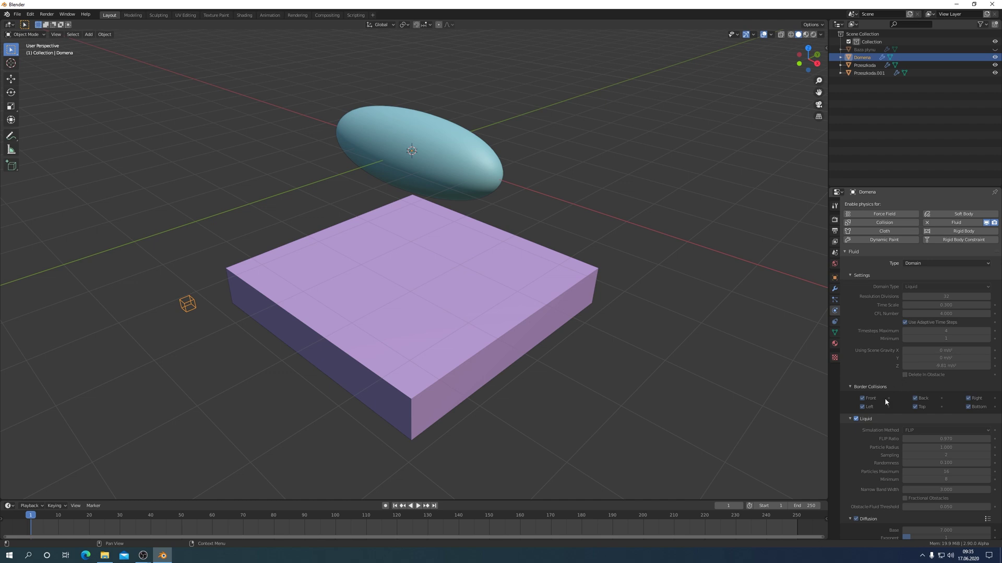
scroll(884, 399, down, 3)
scroll(885, 396, down, 3)
scroll(885, 395, down, 3)
scroll(885, 395, down, 3)
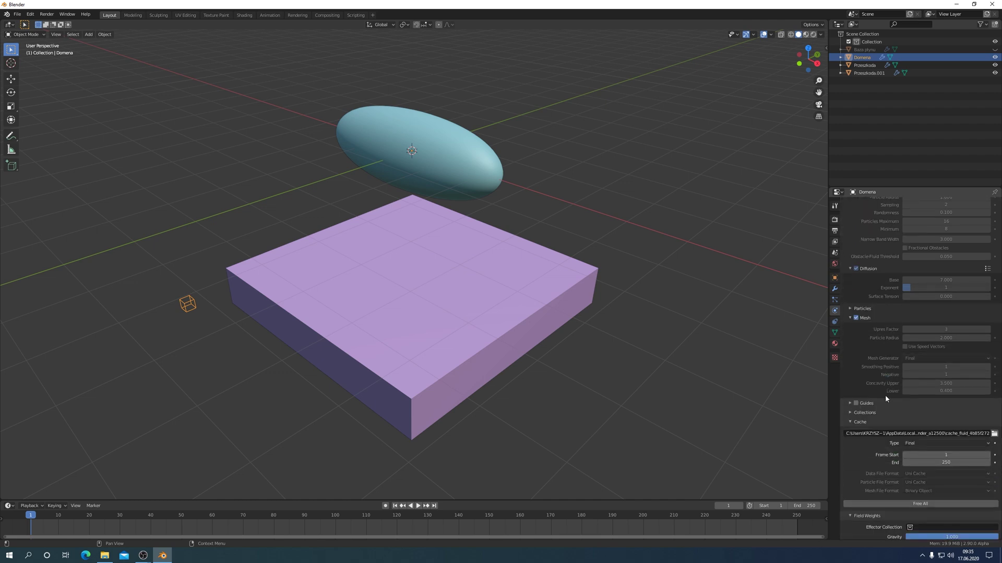
click(927, 505)
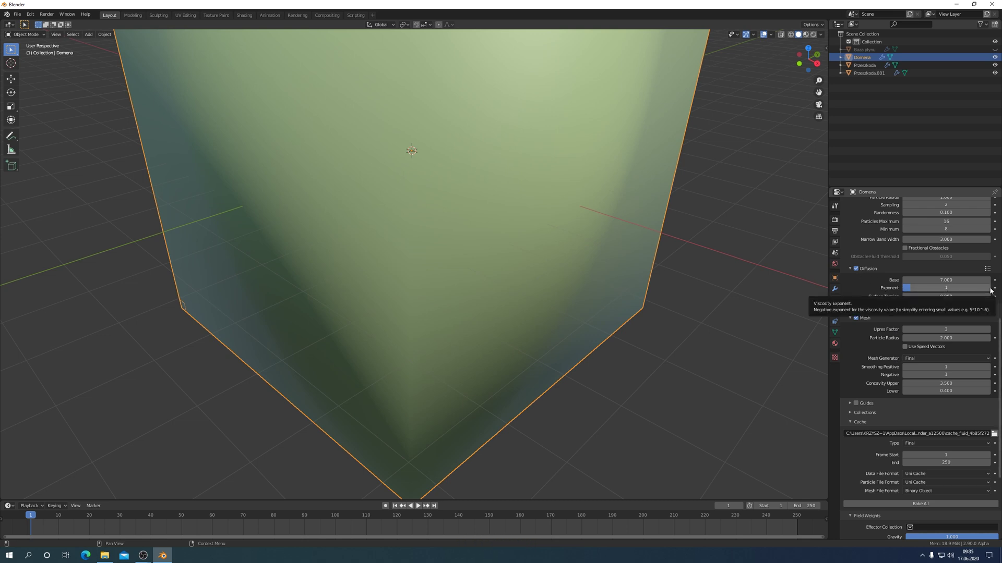
Step: Set the Diffusion viscosity to Exponent 2 and Base 5
click(948, 288)
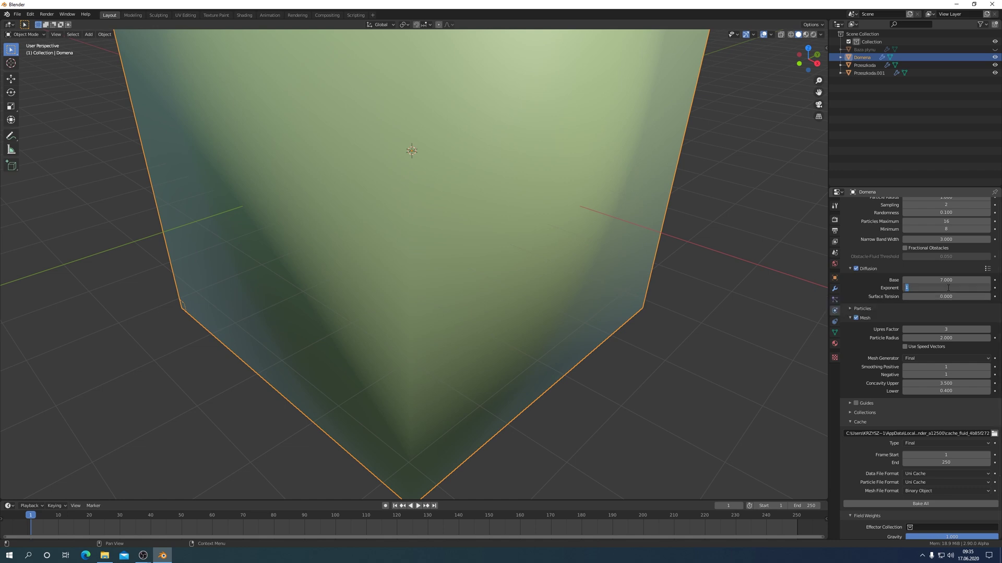
text(2)
key(Return)
click(945, 281)
text(5.000)
key(Return)
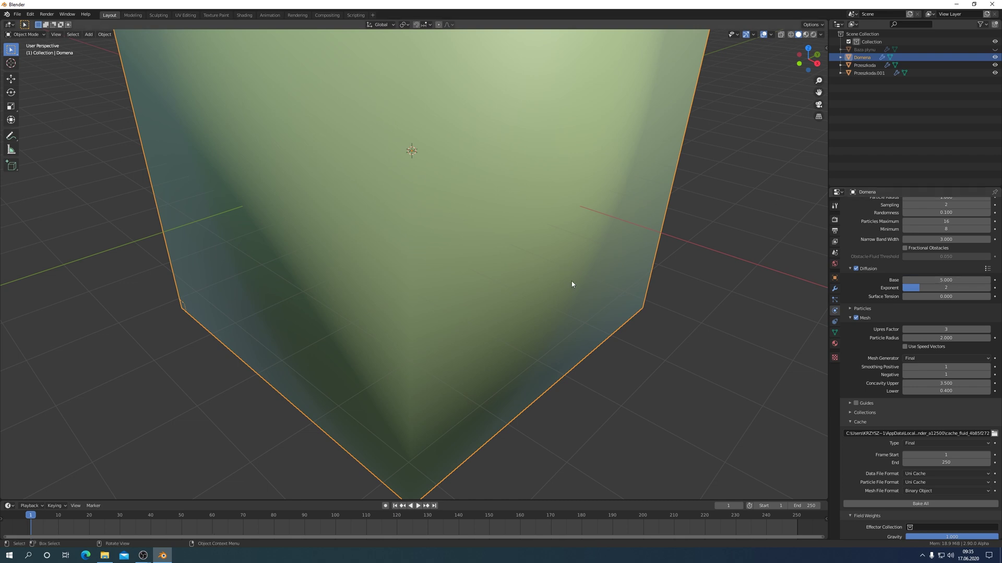
Step: Bake All with Base 5, Exponent 2 viscosity and play the result
click(928, 504)
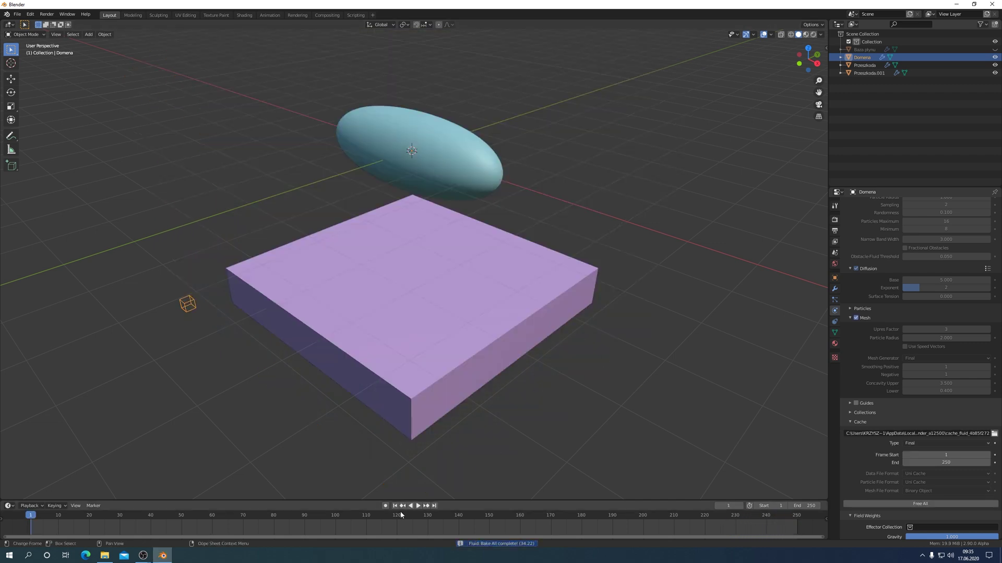
click(418, 506)
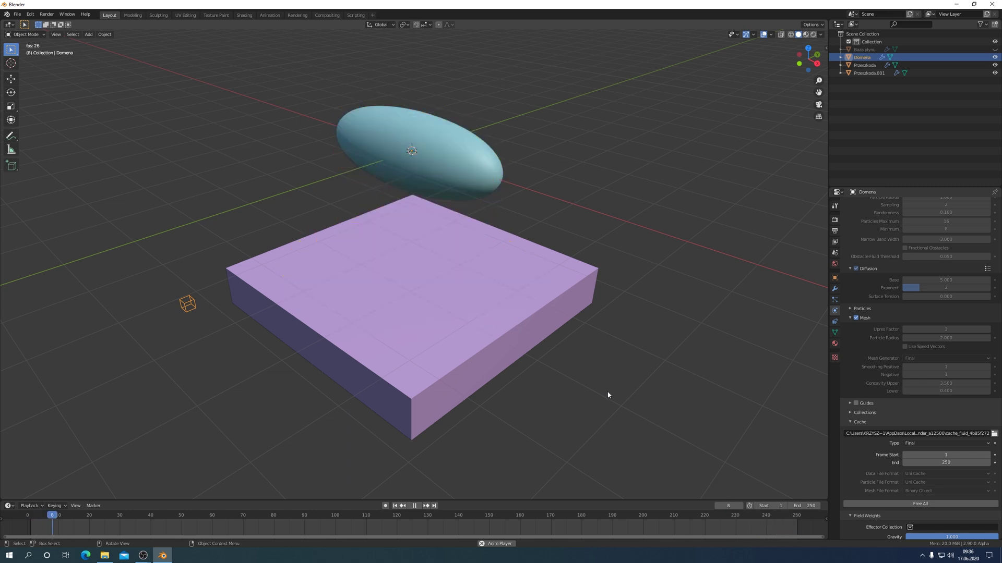
Step: Stop playback, rewind to frame 1, and scroll the domain settings to Resolution Divisions
click(415, 506)
click(396, 506)
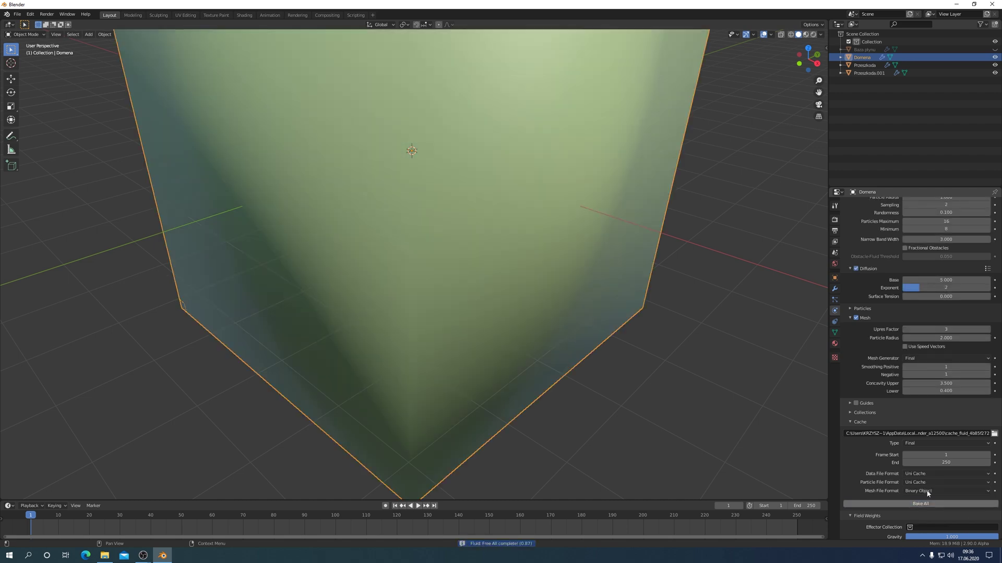
scroll(953, 235, up, 3)
scroll(952, 233, up, 3)
scroll(928, 286, up, 3)
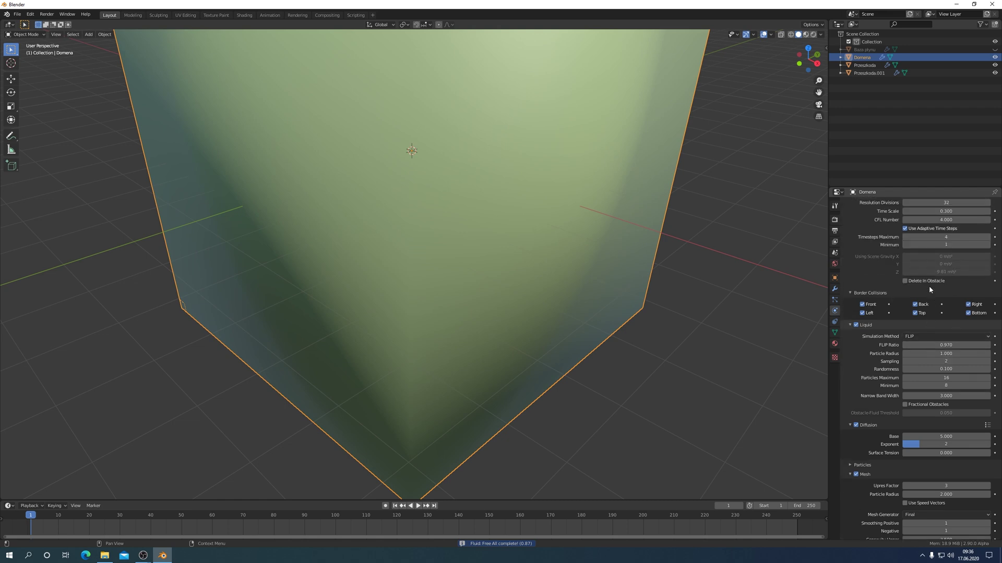
scroll(928, 285, up, 3)
scroll(929, 286, up, 2)
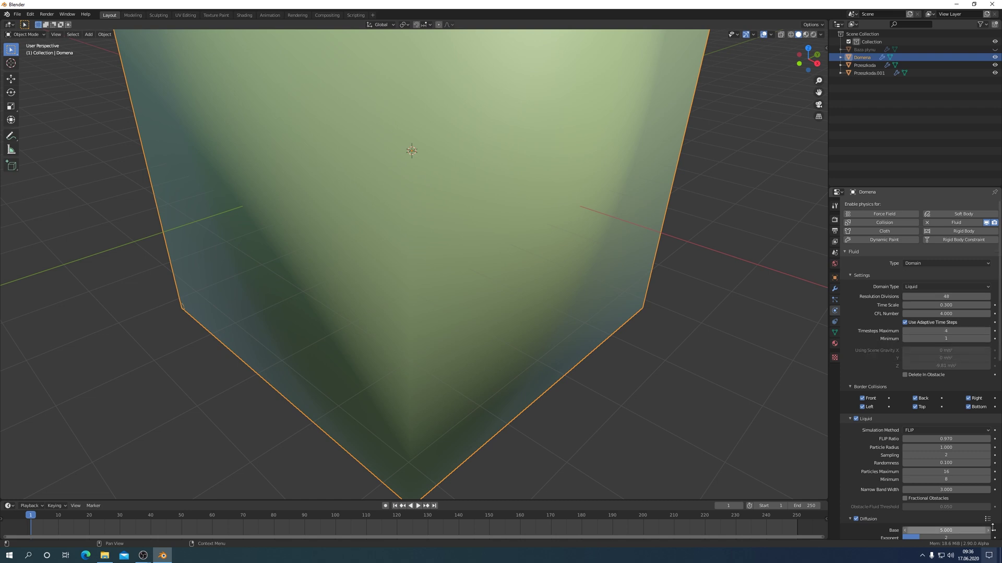
scroll(917, 442, down, 3)
scroll(928, 455, down, 2)
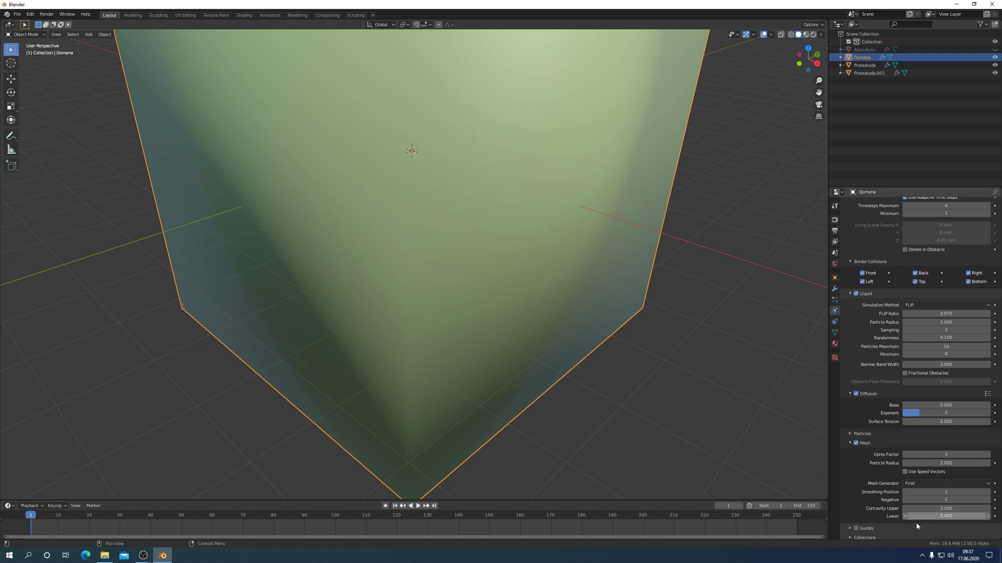
scroll(943, 302, up, 3)
scroll(943, 287, up, 3)
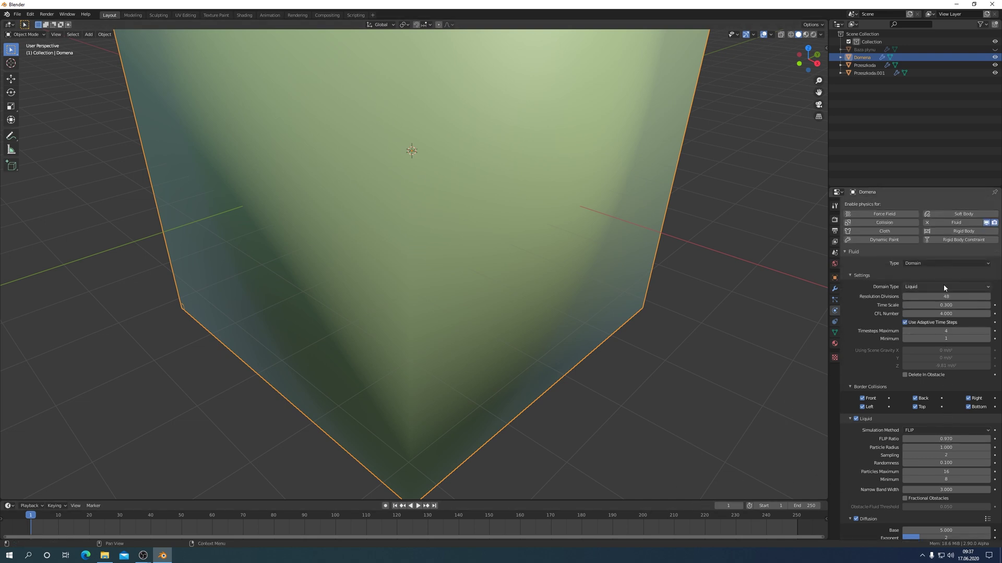
scroll(943, 288, down, 5)
scroll(940, 313, down, 5)
scroll(938, 321, down, 1)
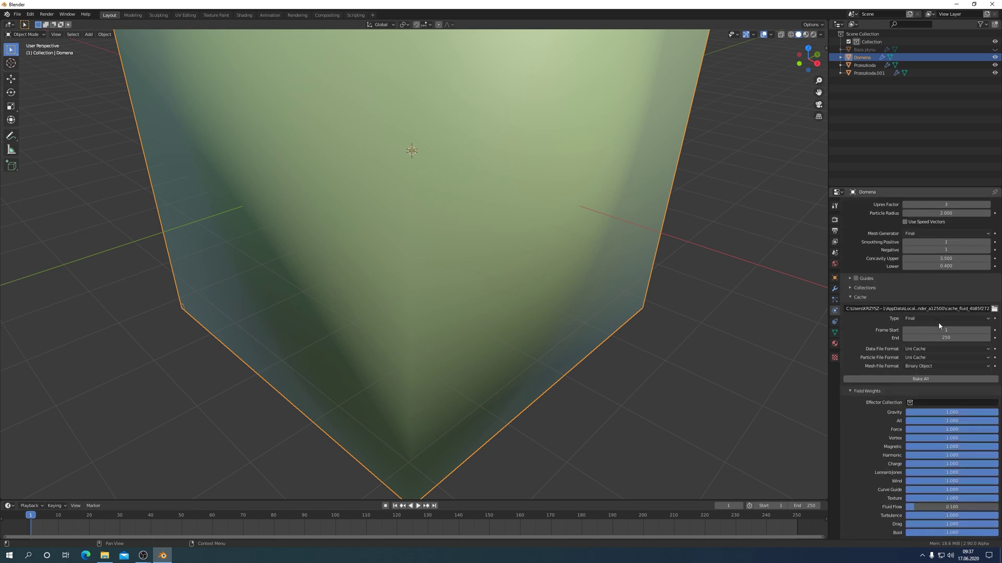
Step: Bake the liquid simulation at the higher resolution and play back the result
click(931, 381)
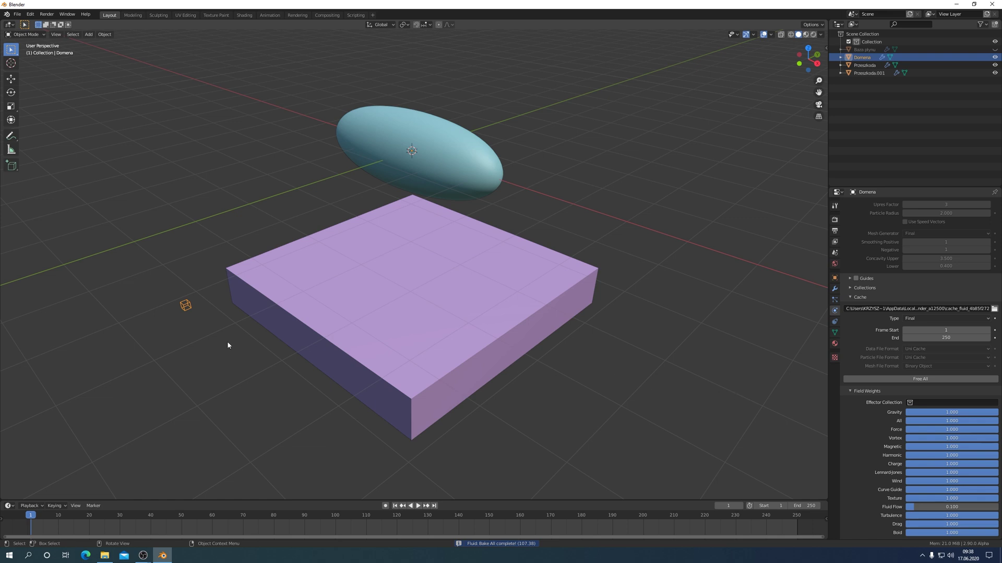
click(418, 506)
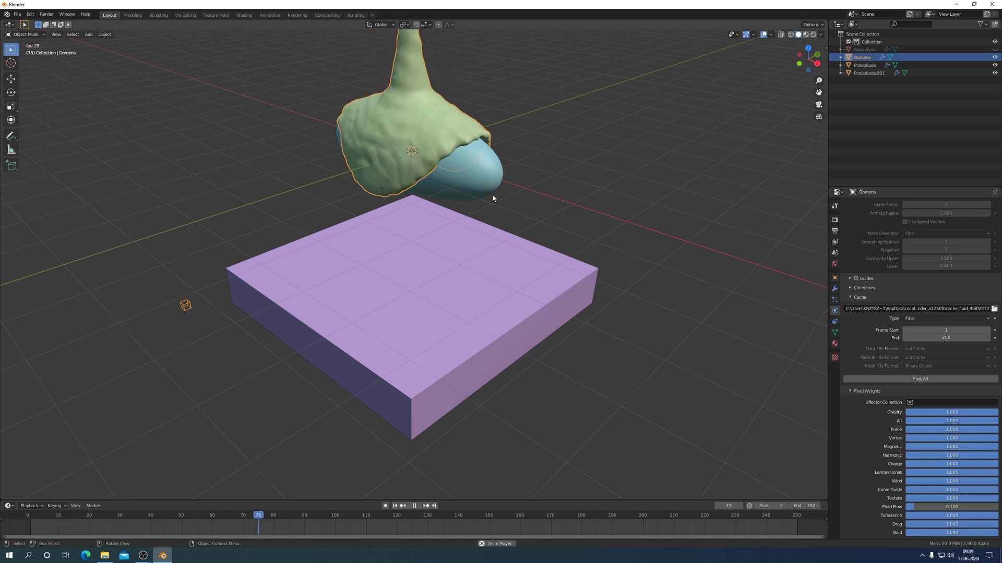
Step: Deselect the domain while the green liquid drapes over the ellipsoid onto the slab
click(652, 195)
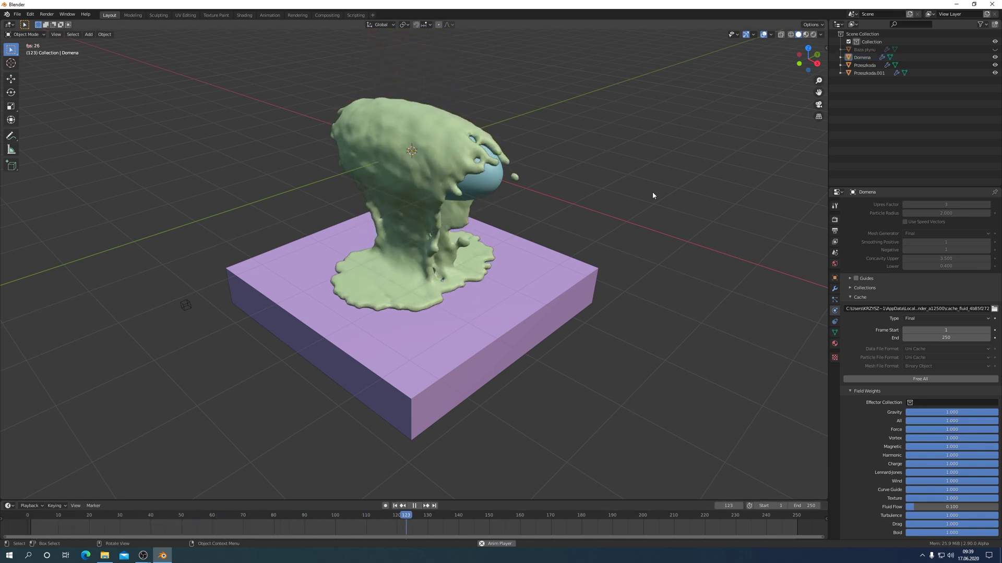